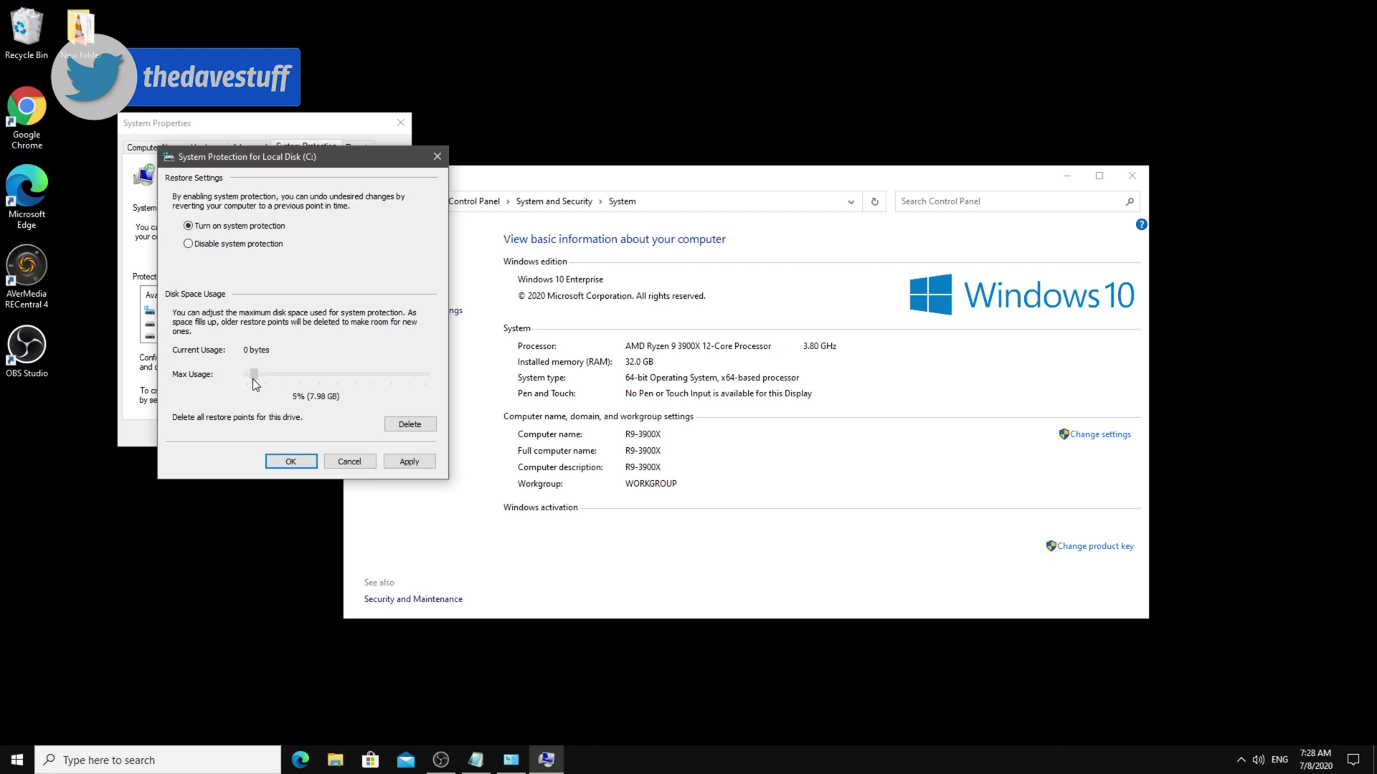
Apply the system protection settings for drive C: and create a restore point named Backup.
click(408, 463)
click(286, 461)
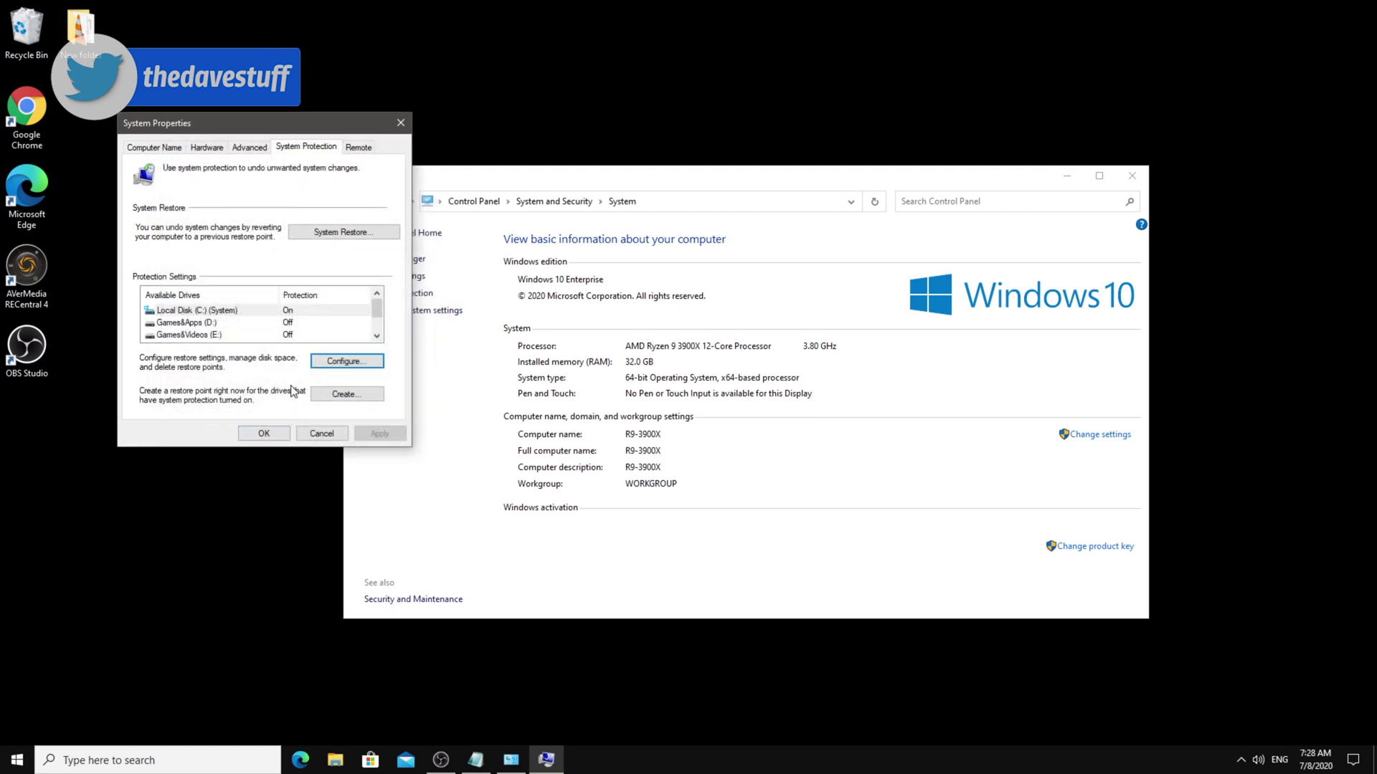
click(341, 399)
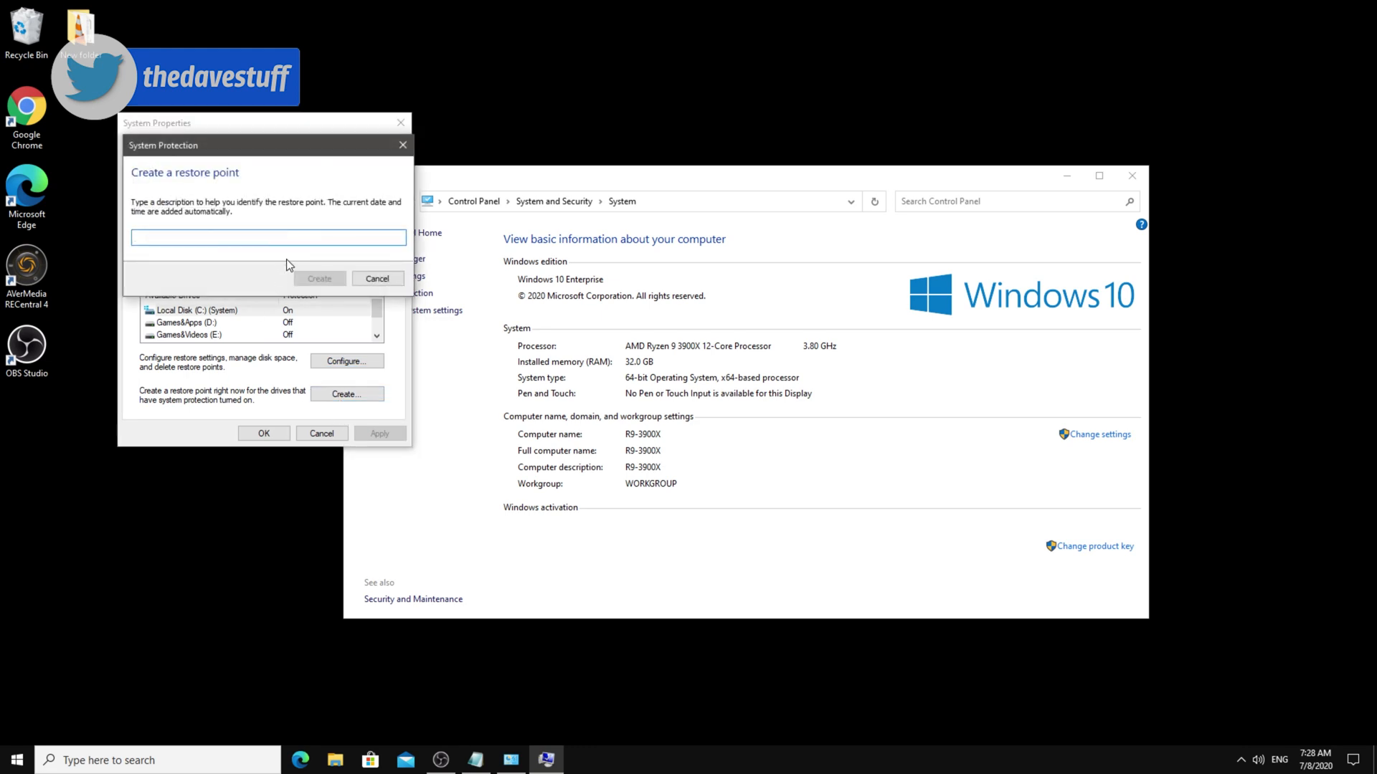
text(Backup)
click(320, 279)
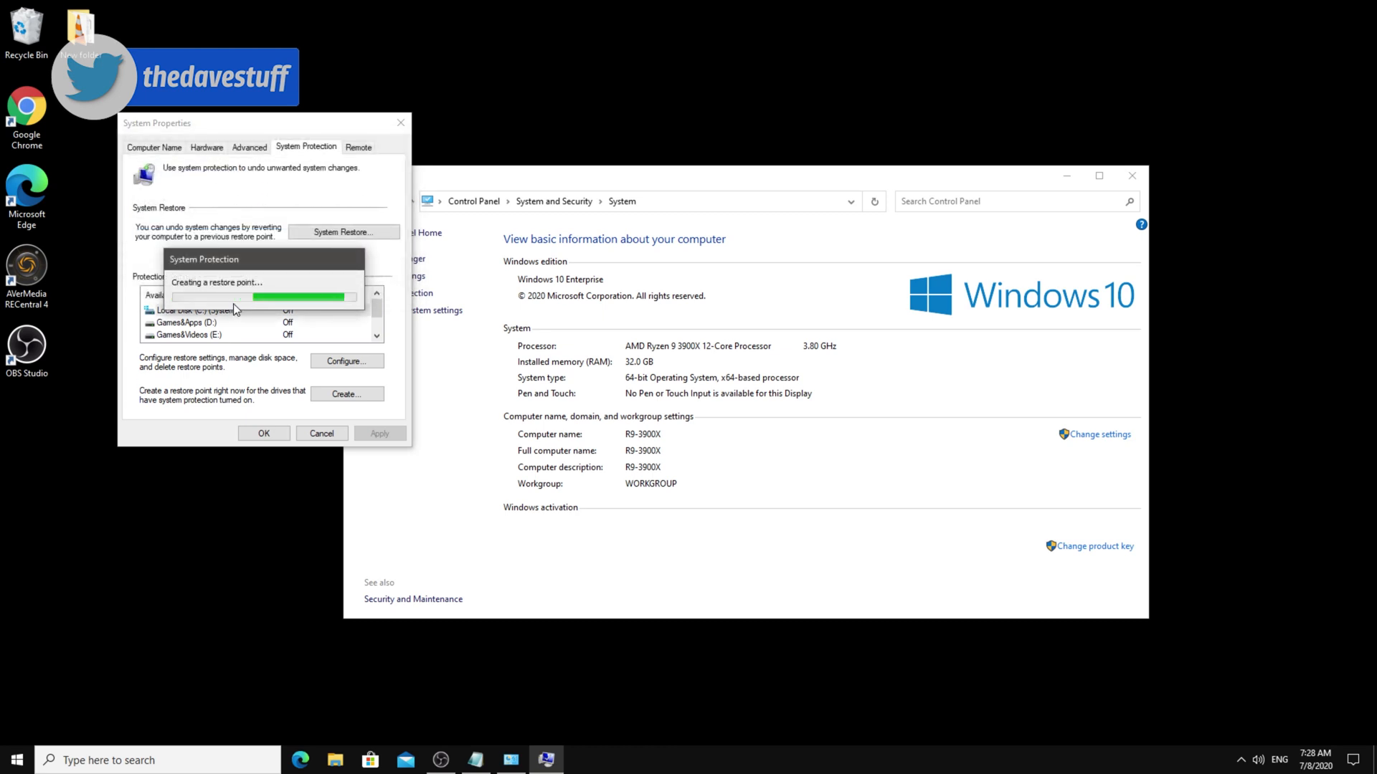
click(334, 290)
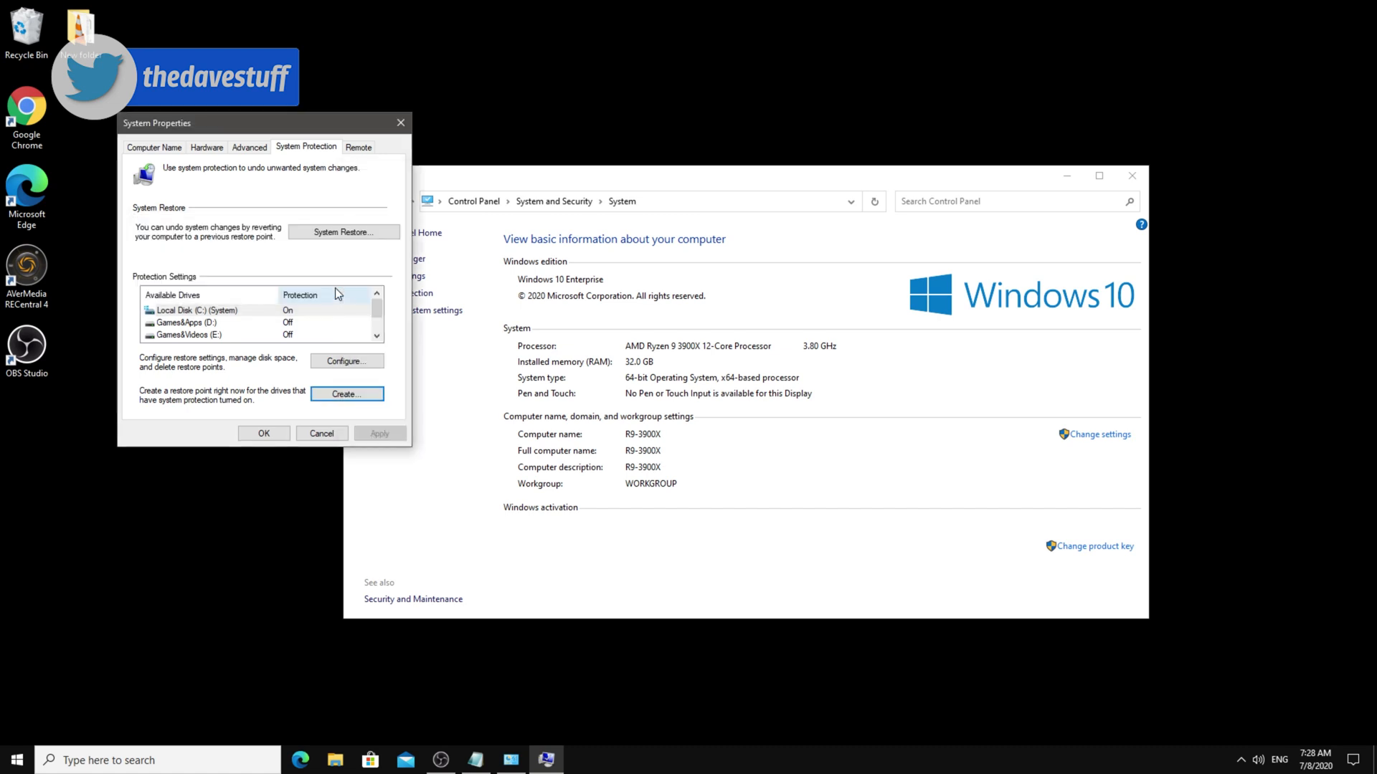
Adjust visual effects for best performance, re-enabling only thumbnails, window contents while dragging, smooth font edges and desktop icon label shadows.
click(248, 147)
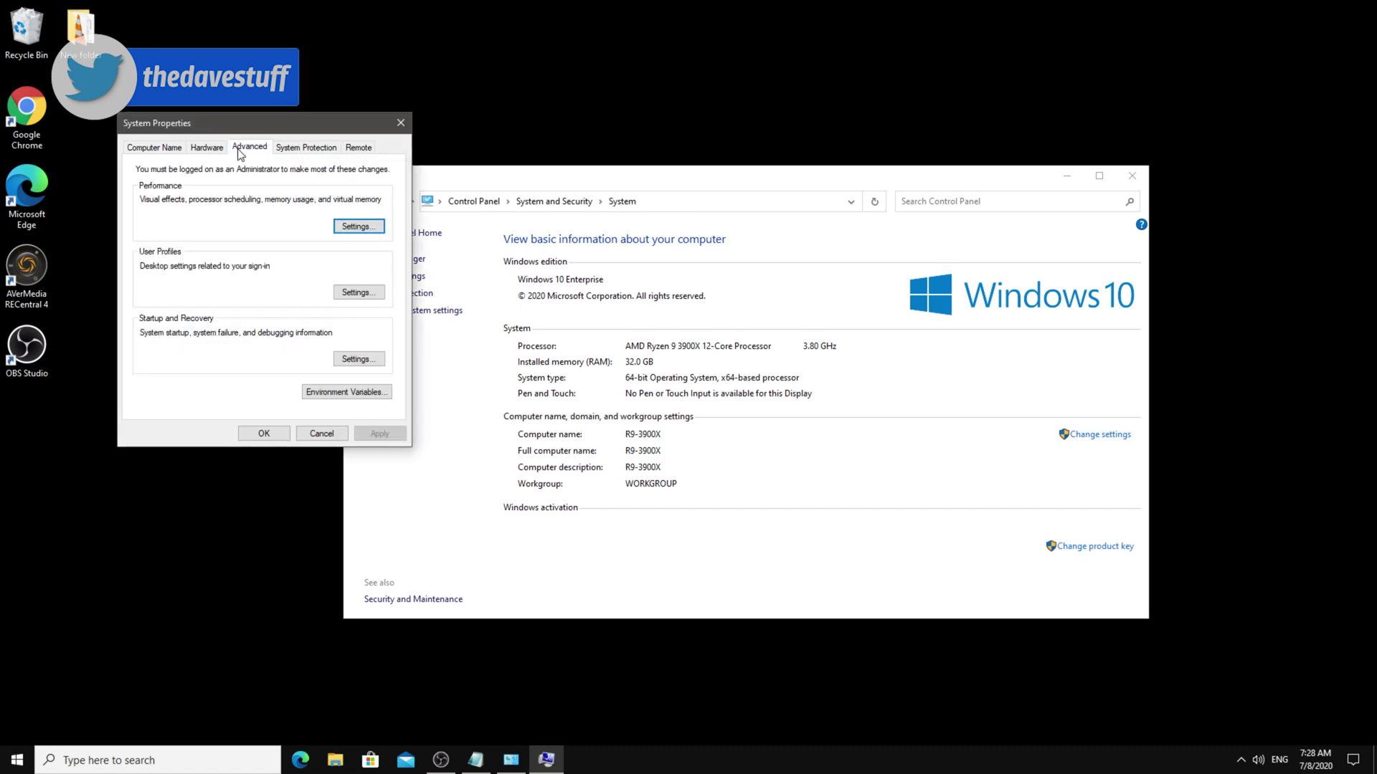
click(351, 227)
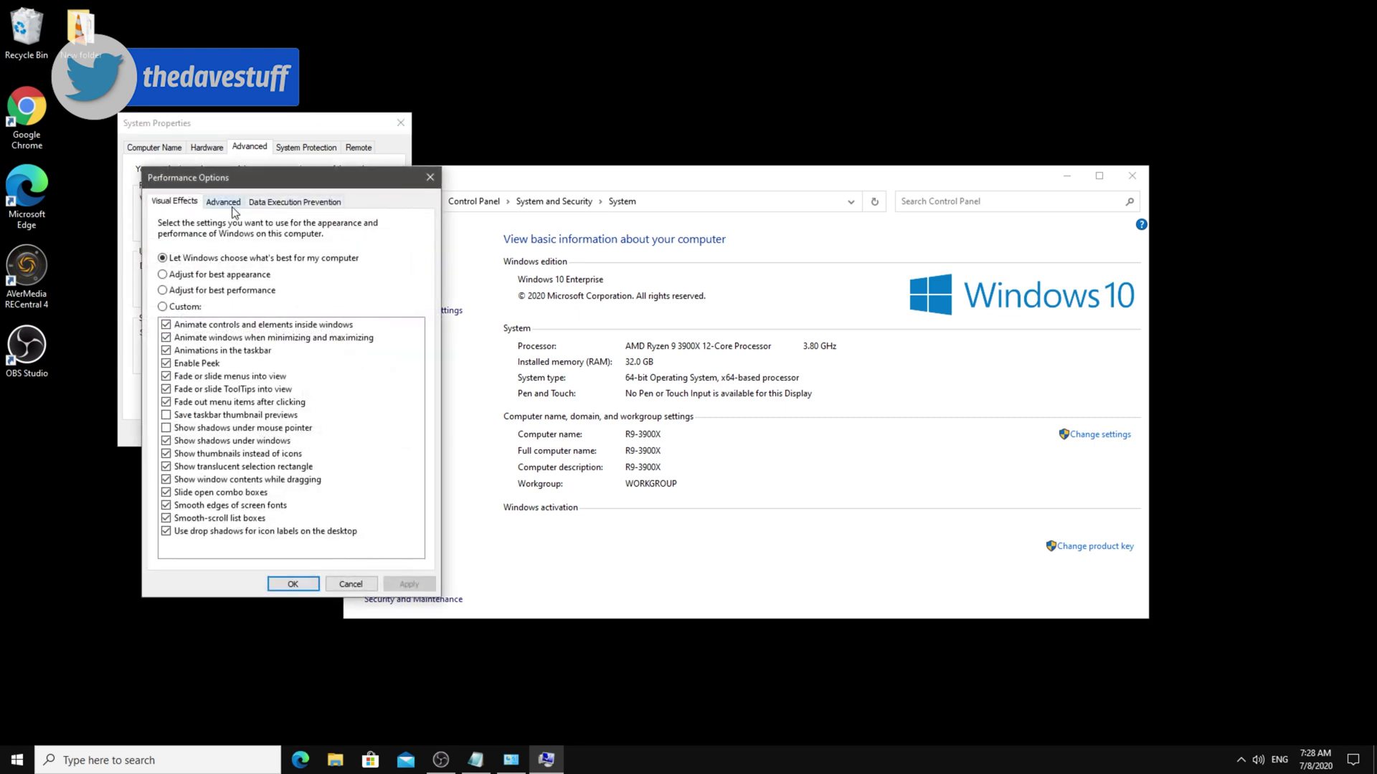
click(184, 290)
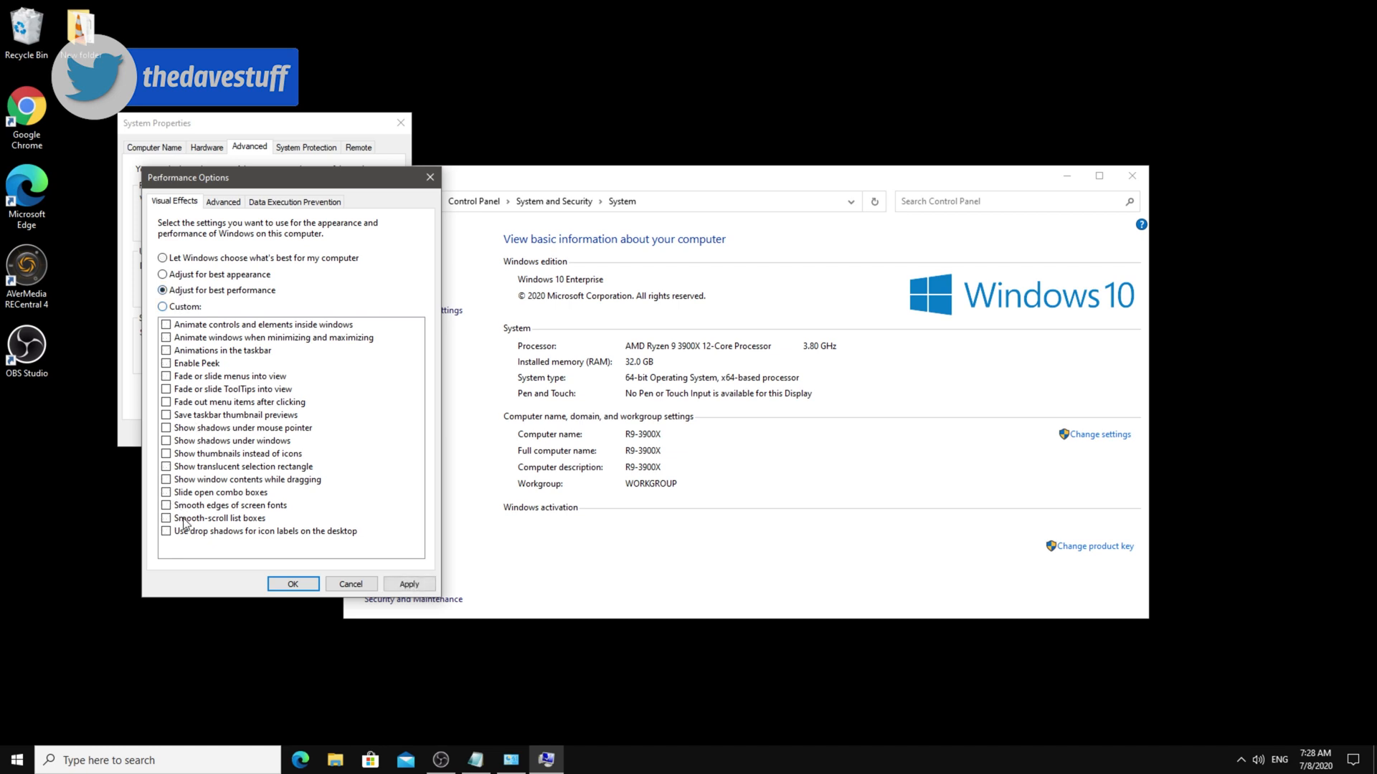
click(185, 456)
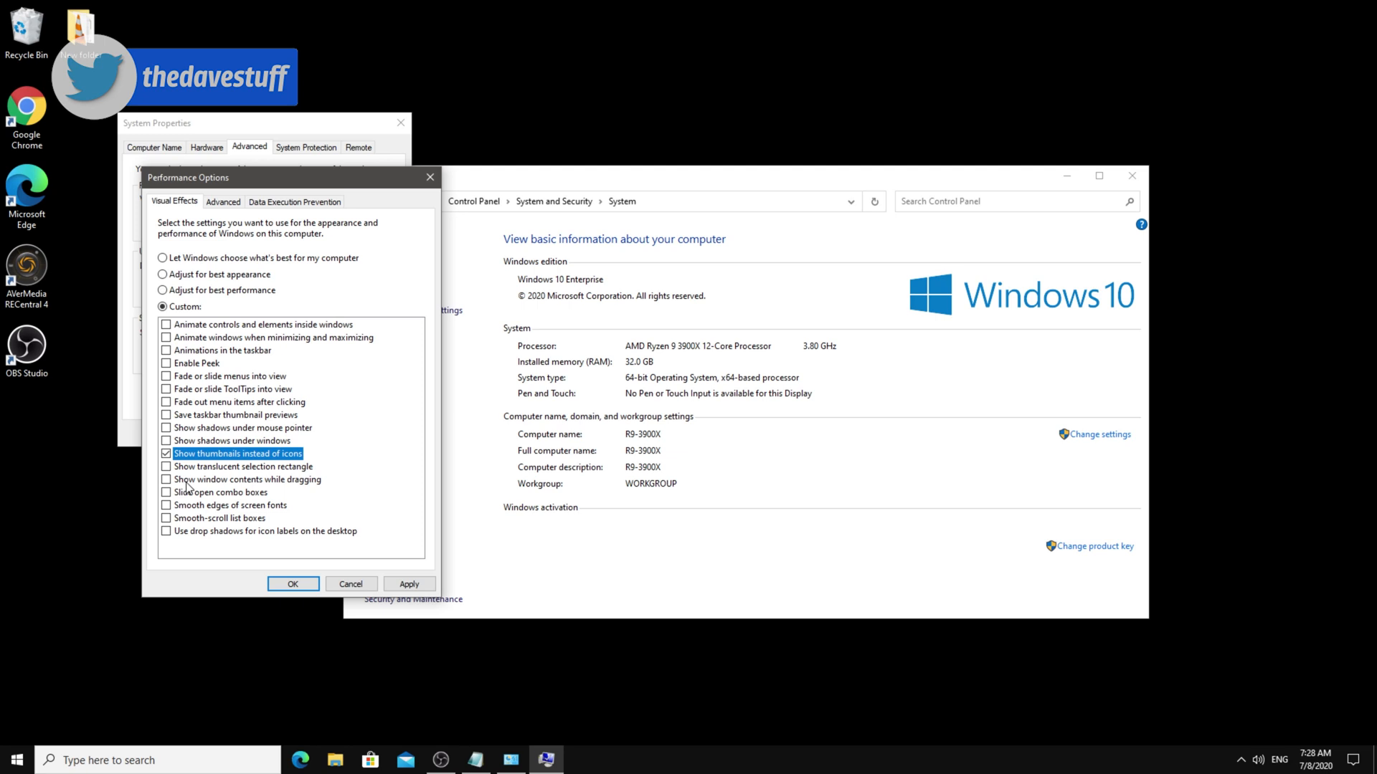
click(186, 480)
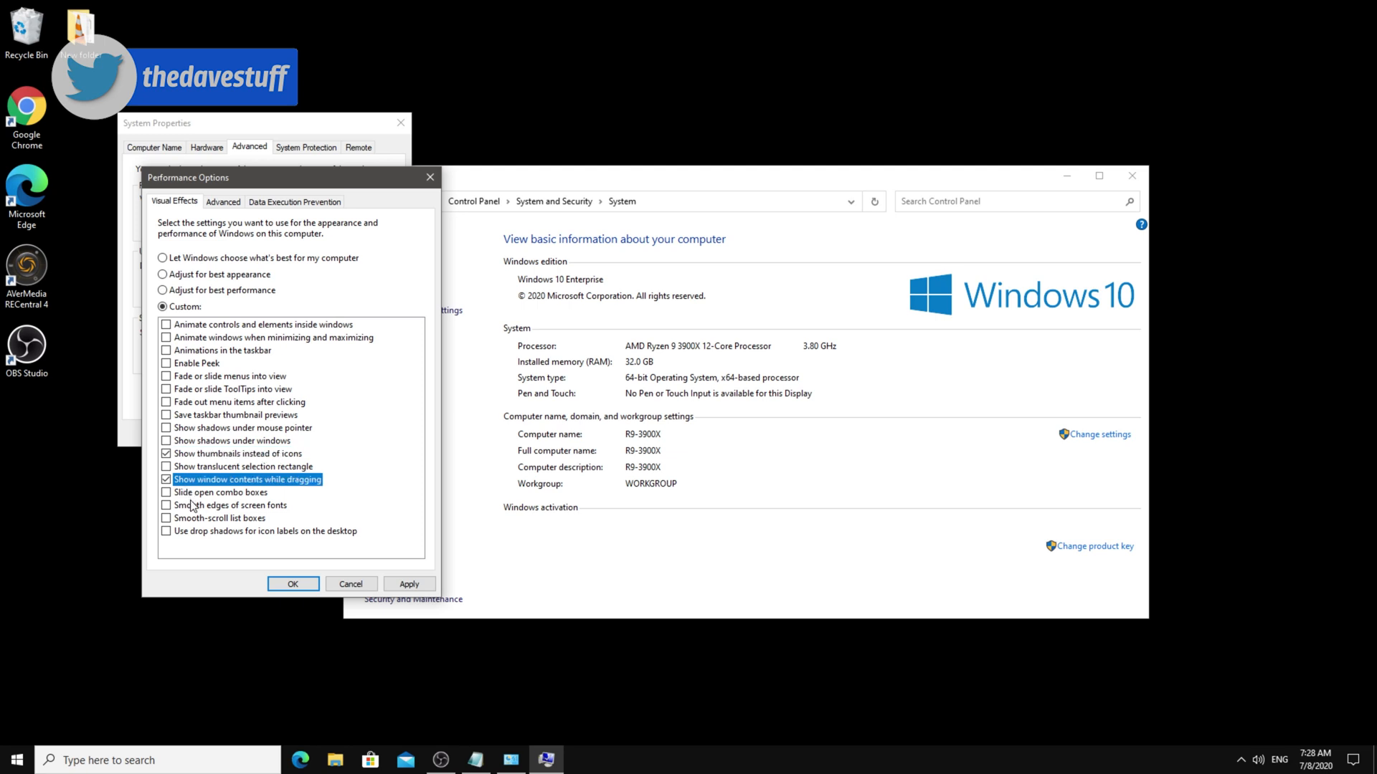
click(188, 507)
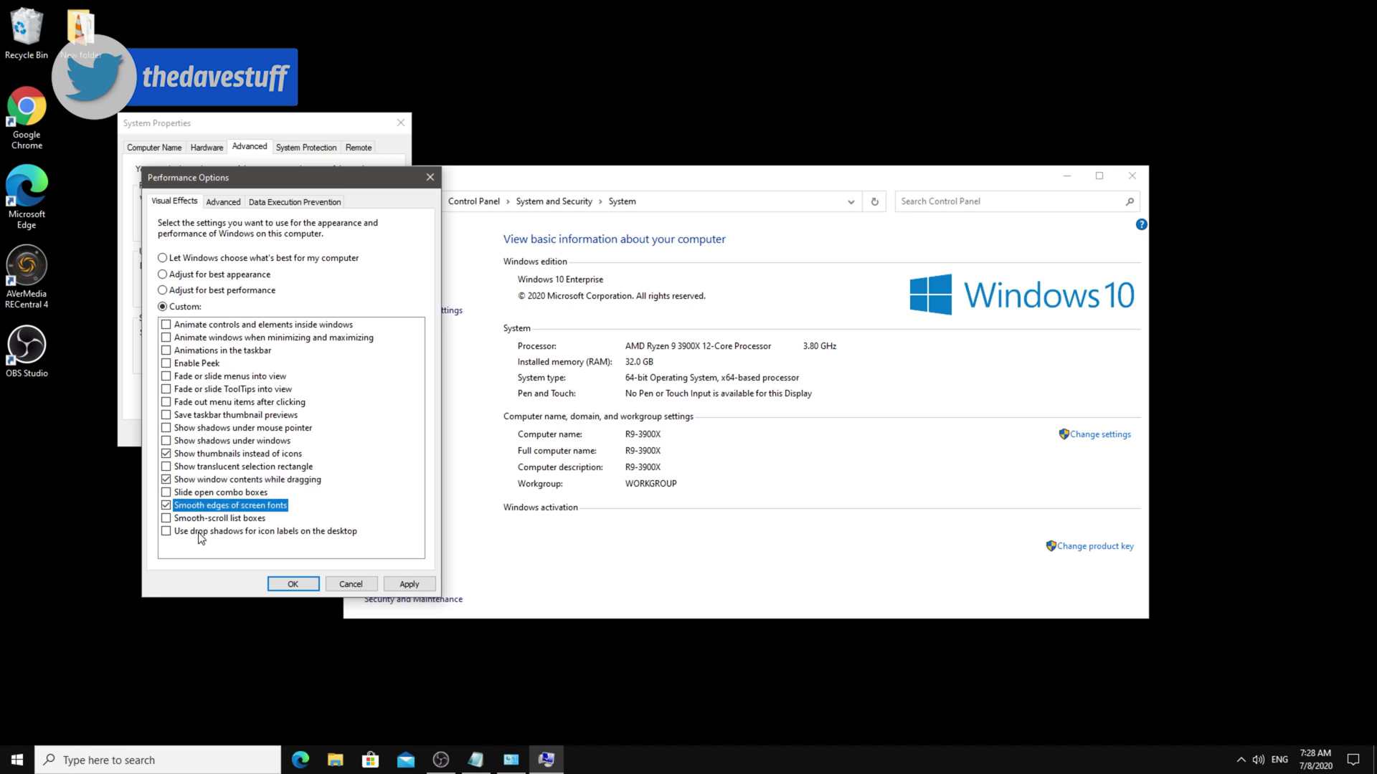
click(197, 532)
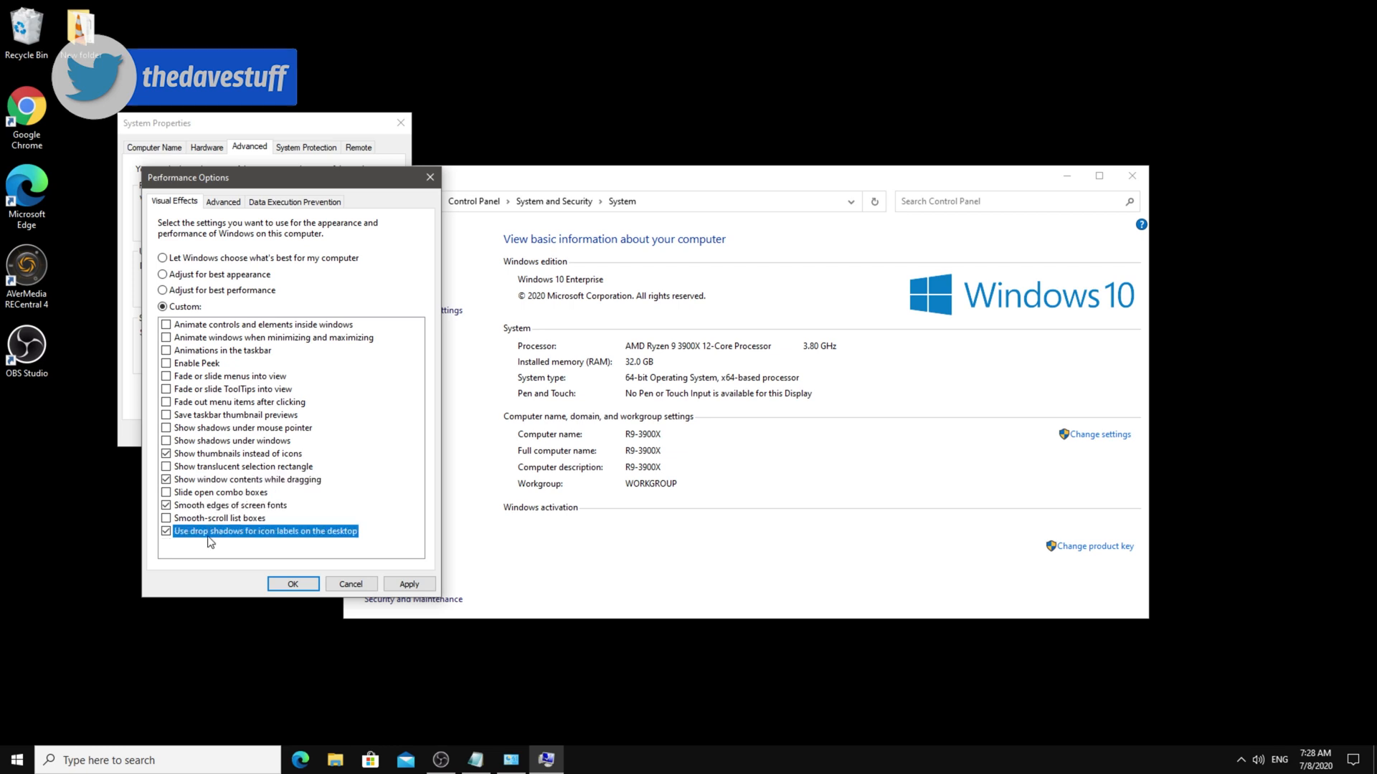
click(403, 584)
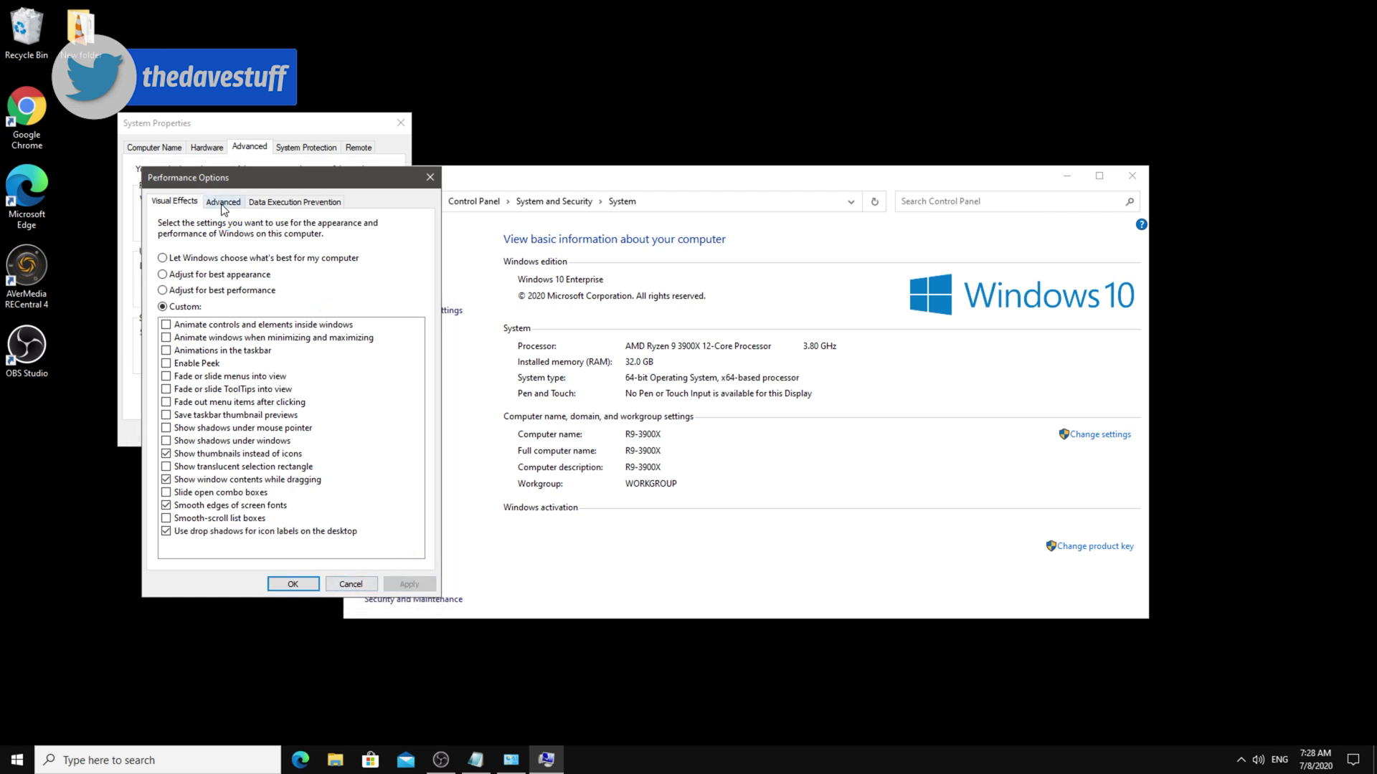
Turn off automatic paging file management and give drive C: a custom paging file of 8192 MB initial and 16384 MB maximum size.
click(222, 205)
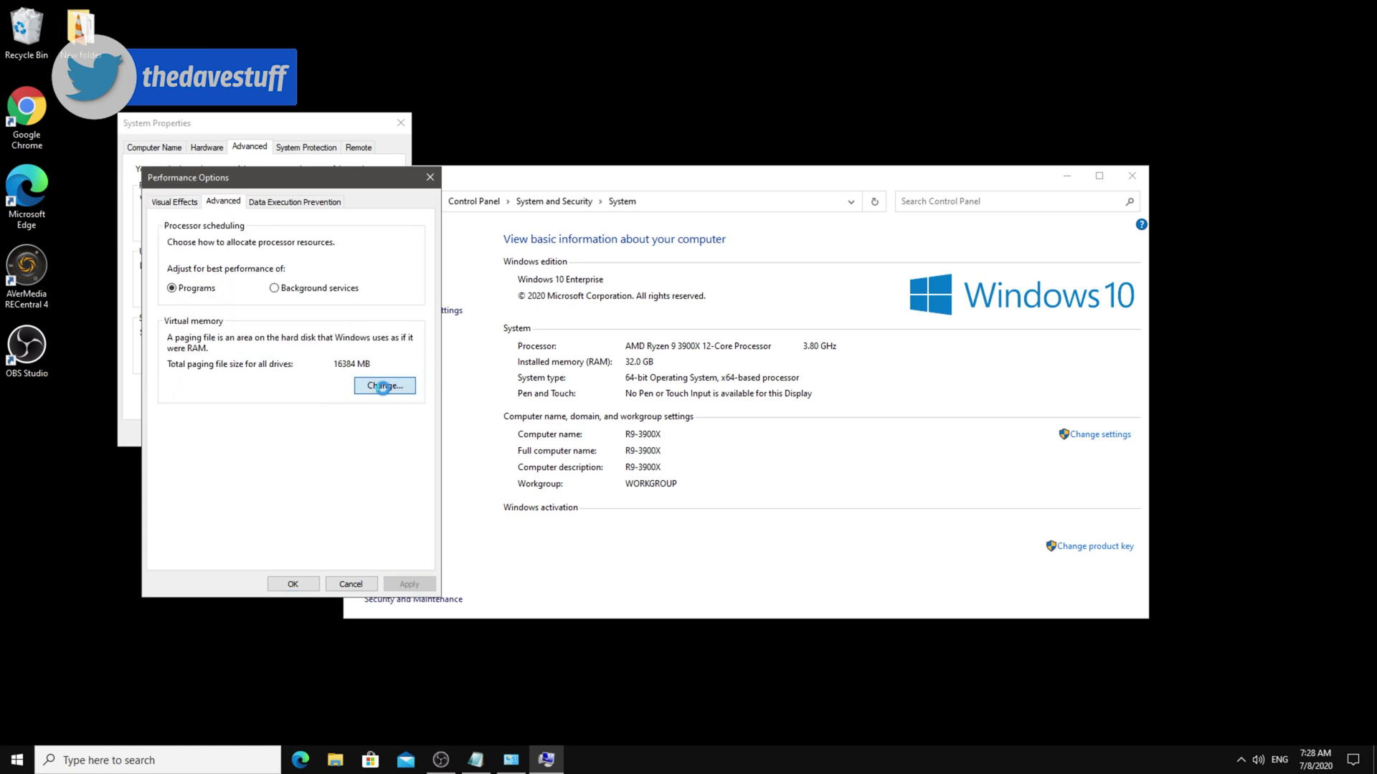
click(380, 383)
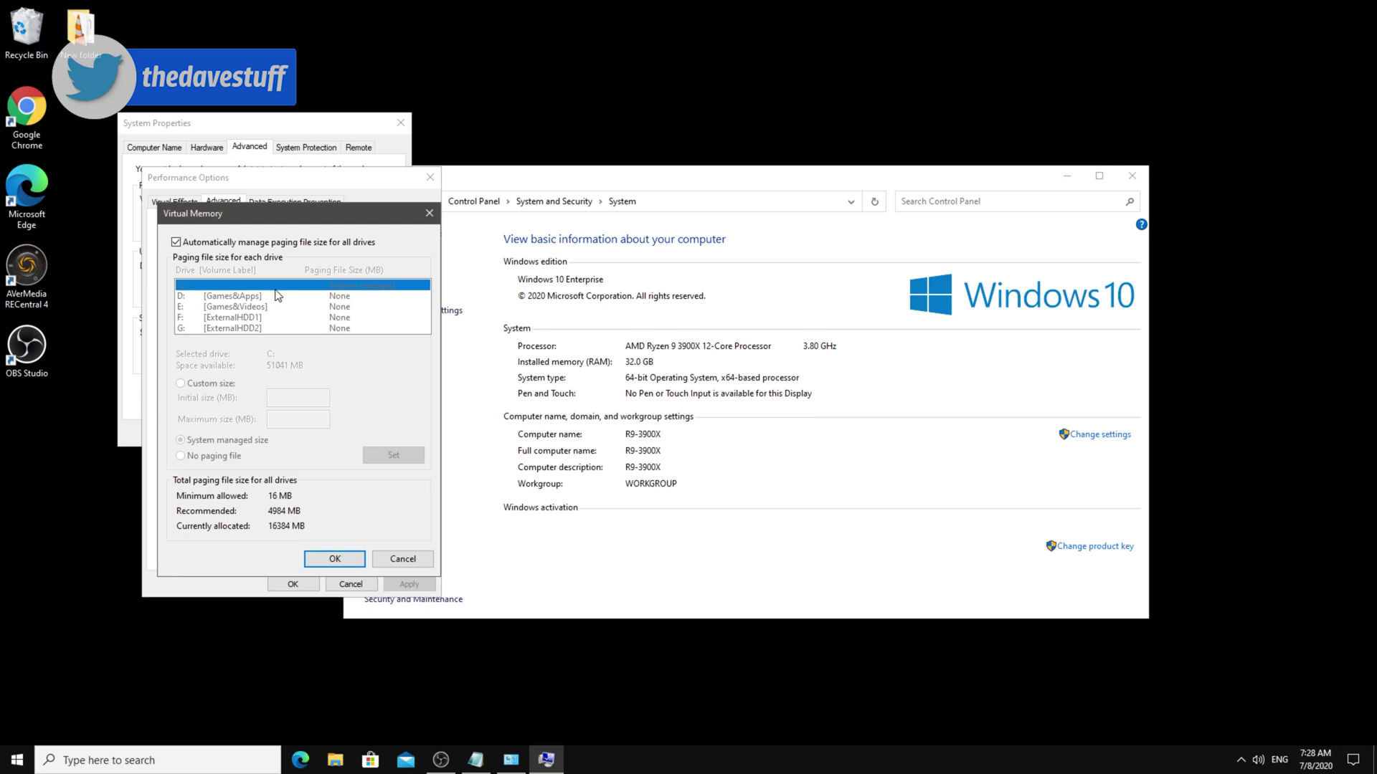
click(287, 243)
click(209, 385)
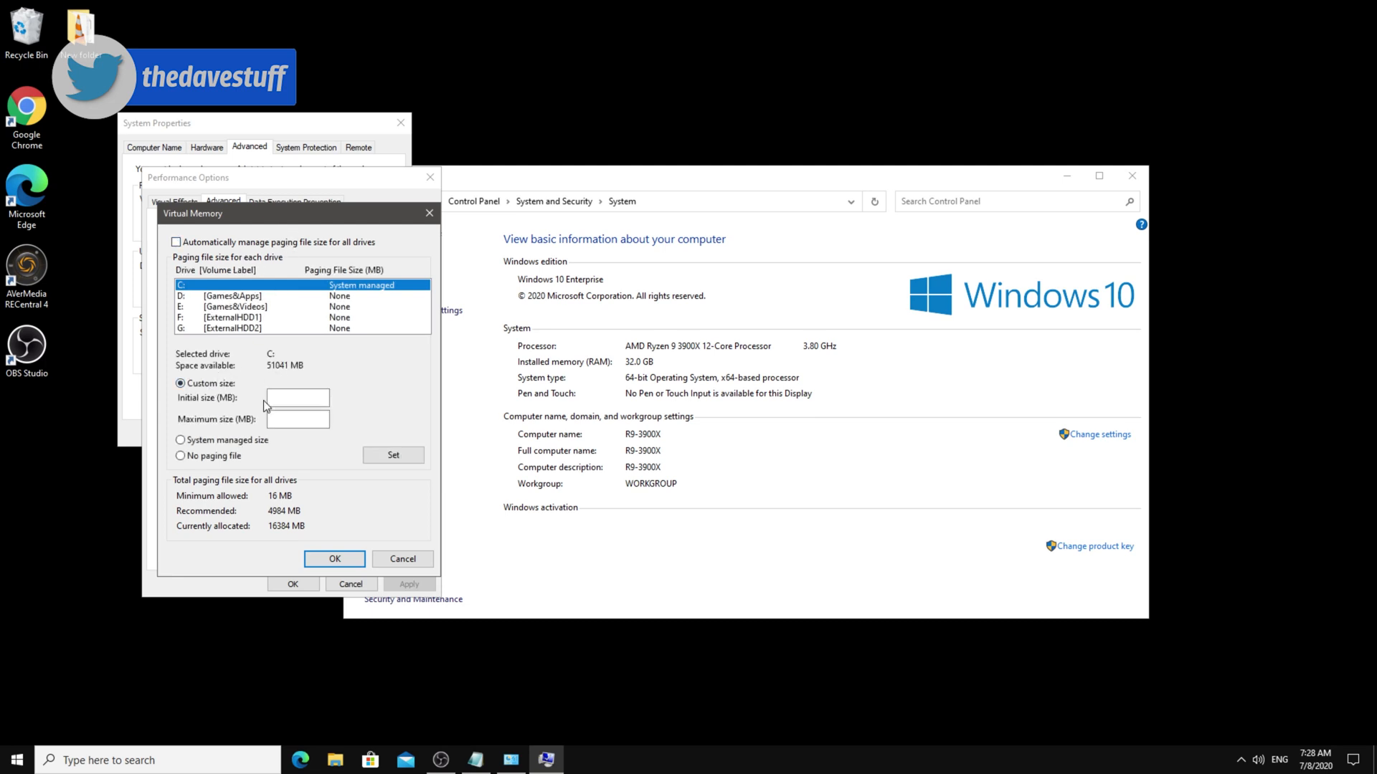
click(291, 400)
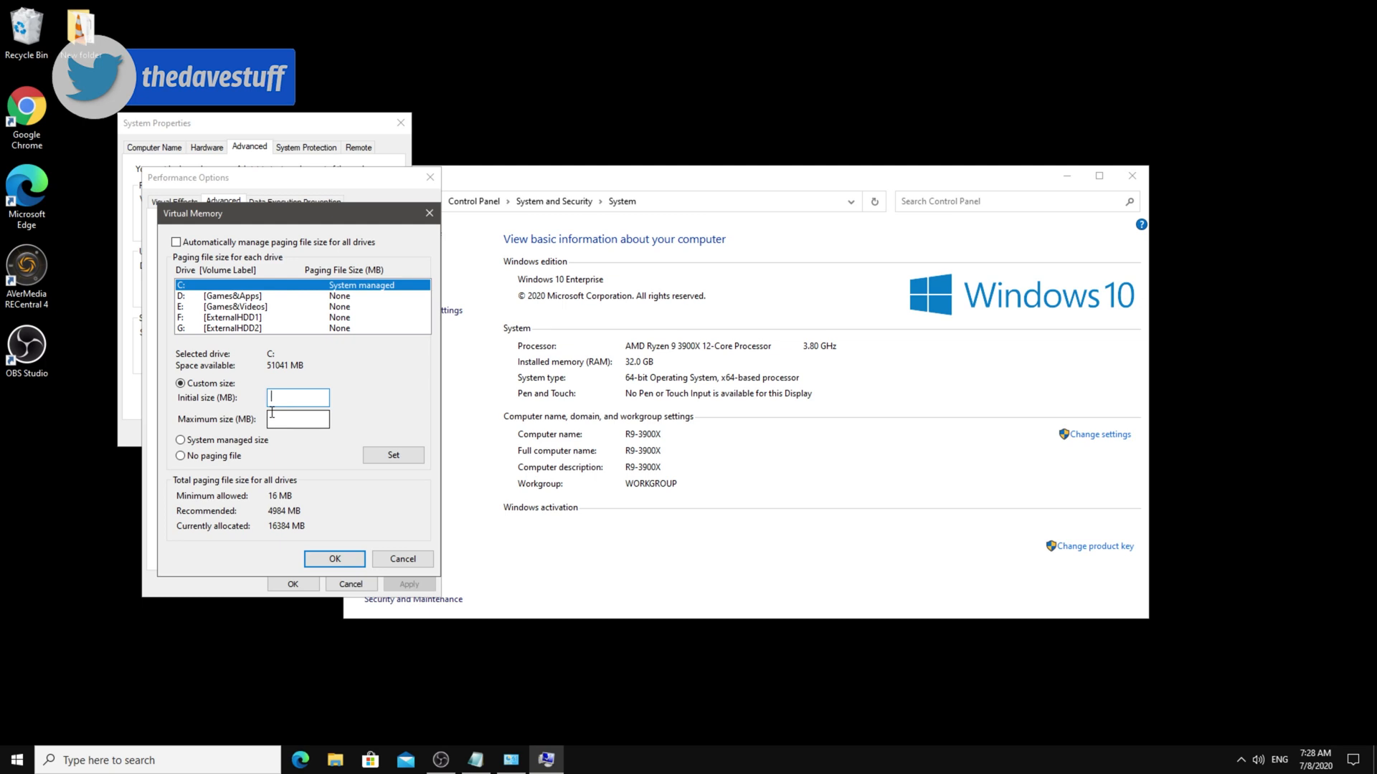
text(8192)
key(Tab)
text(16384)
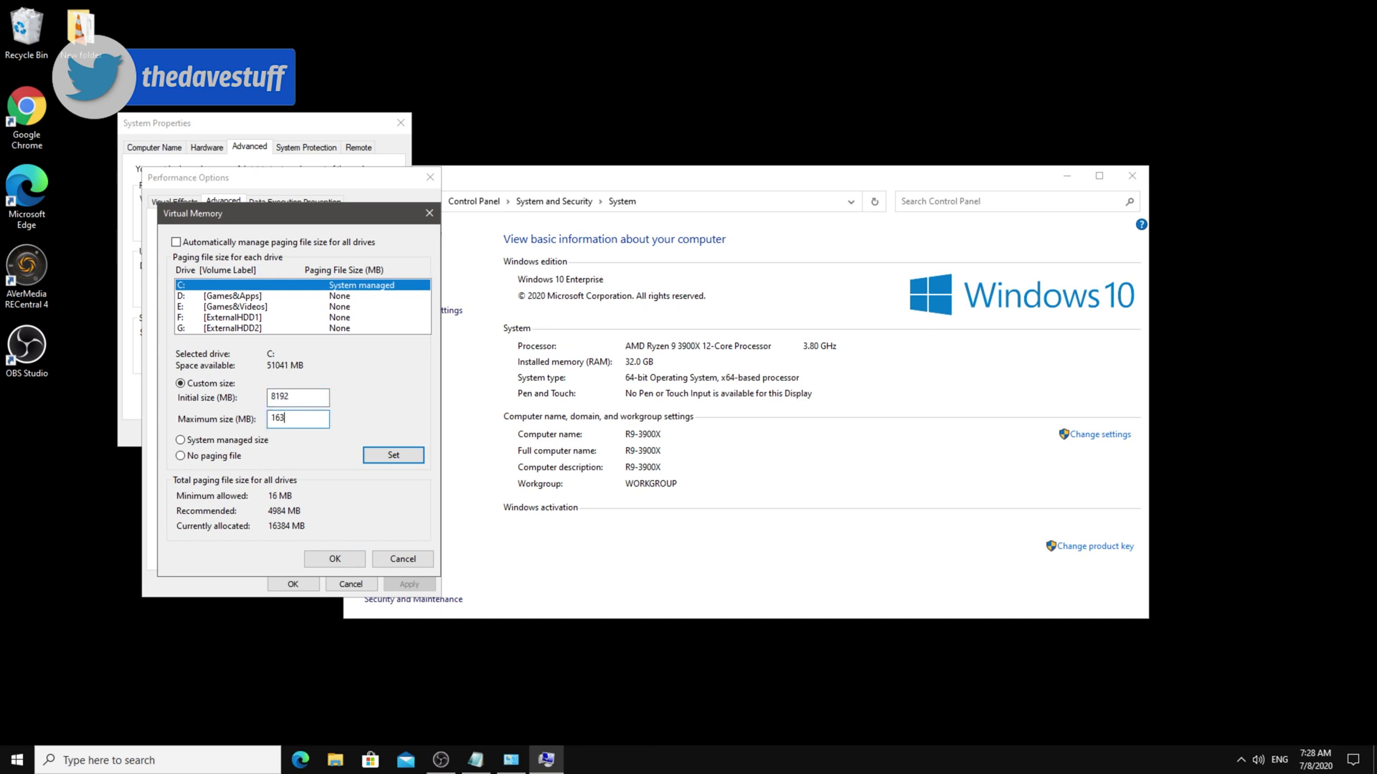
click(380, 457)
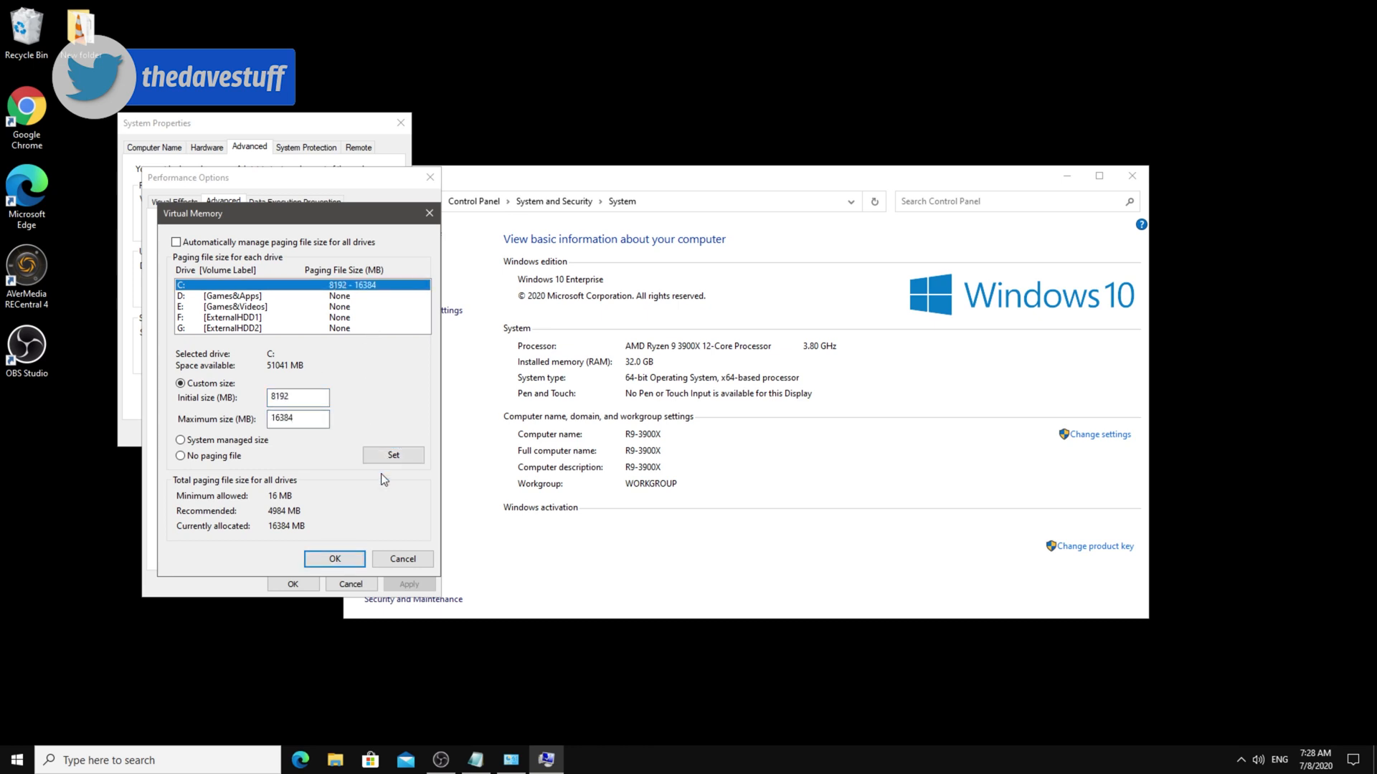
click(335, 560)
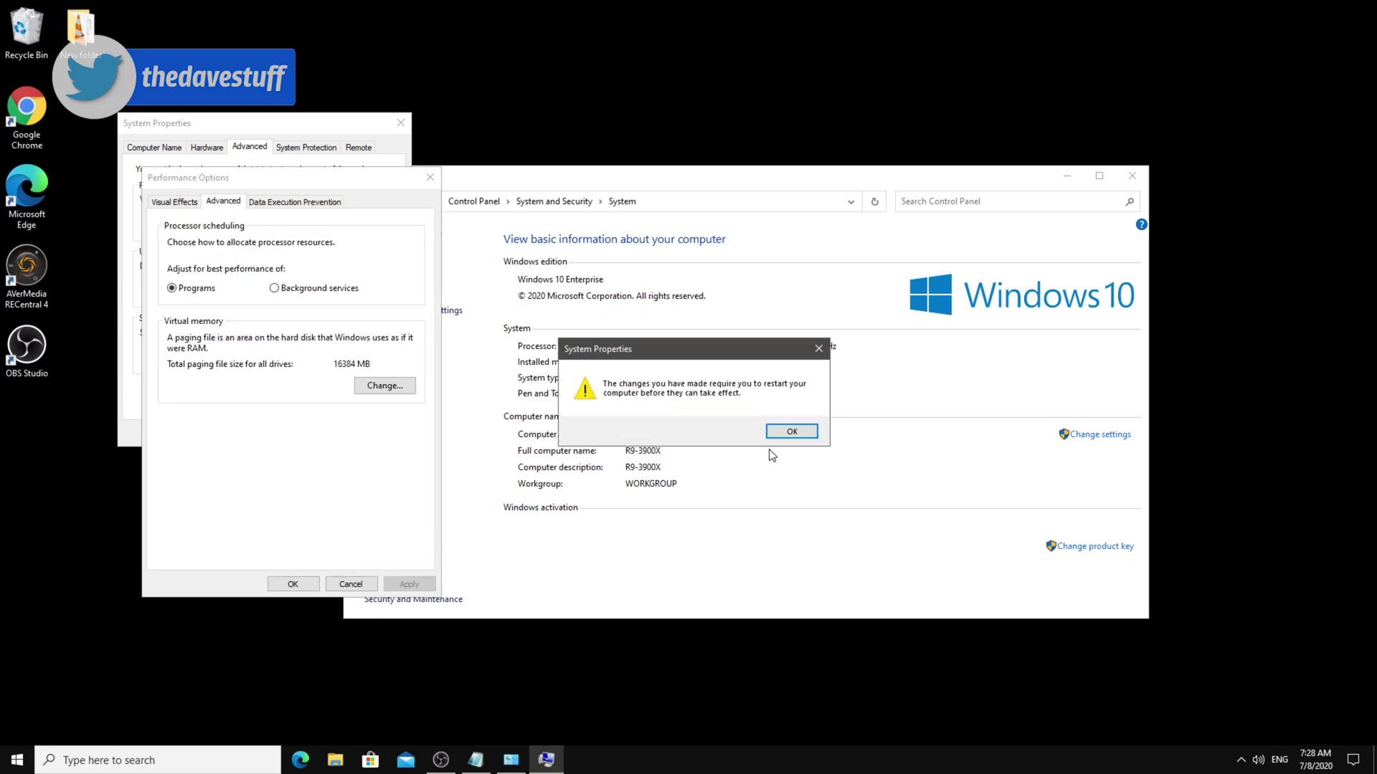
click(784, 431)
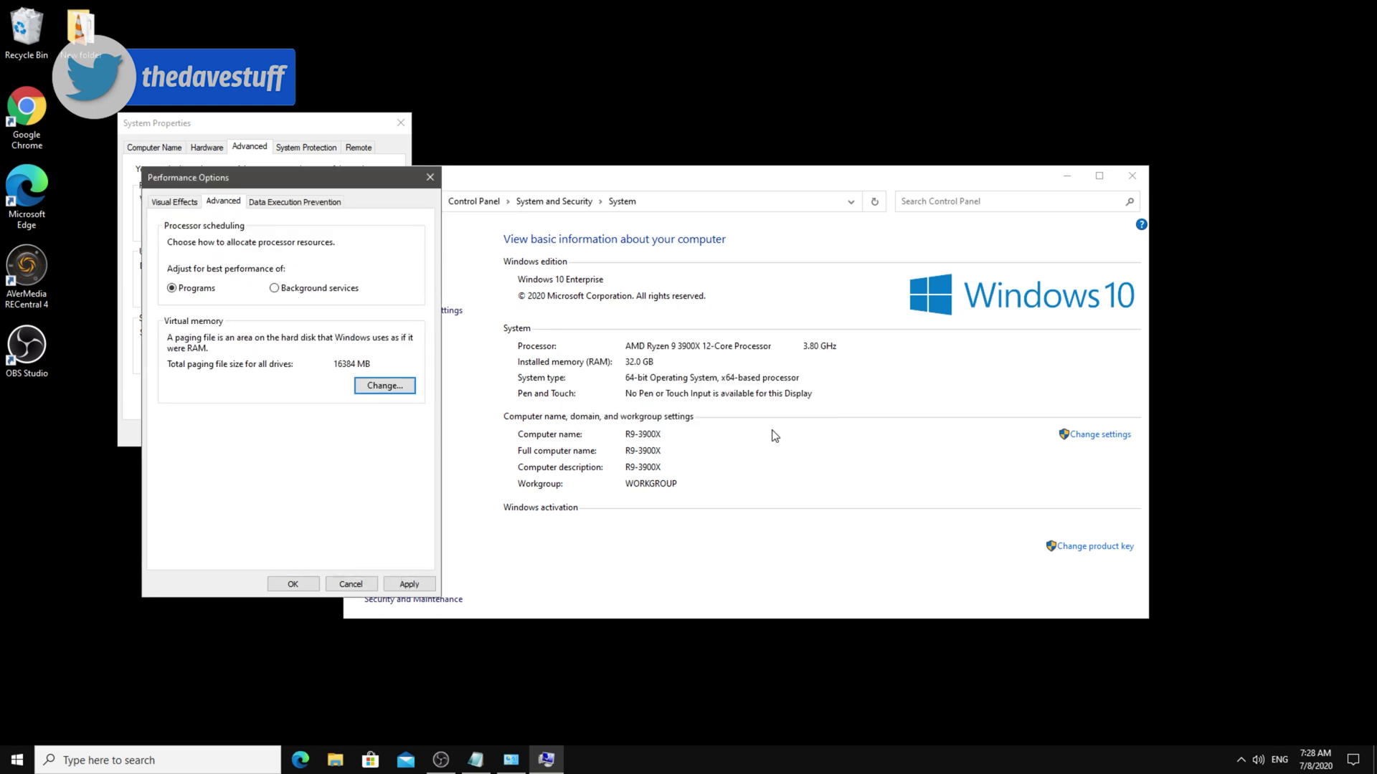
Apply the performance options, close the system properties and postpone the restart.
click(409, 584)
click(287, 581)
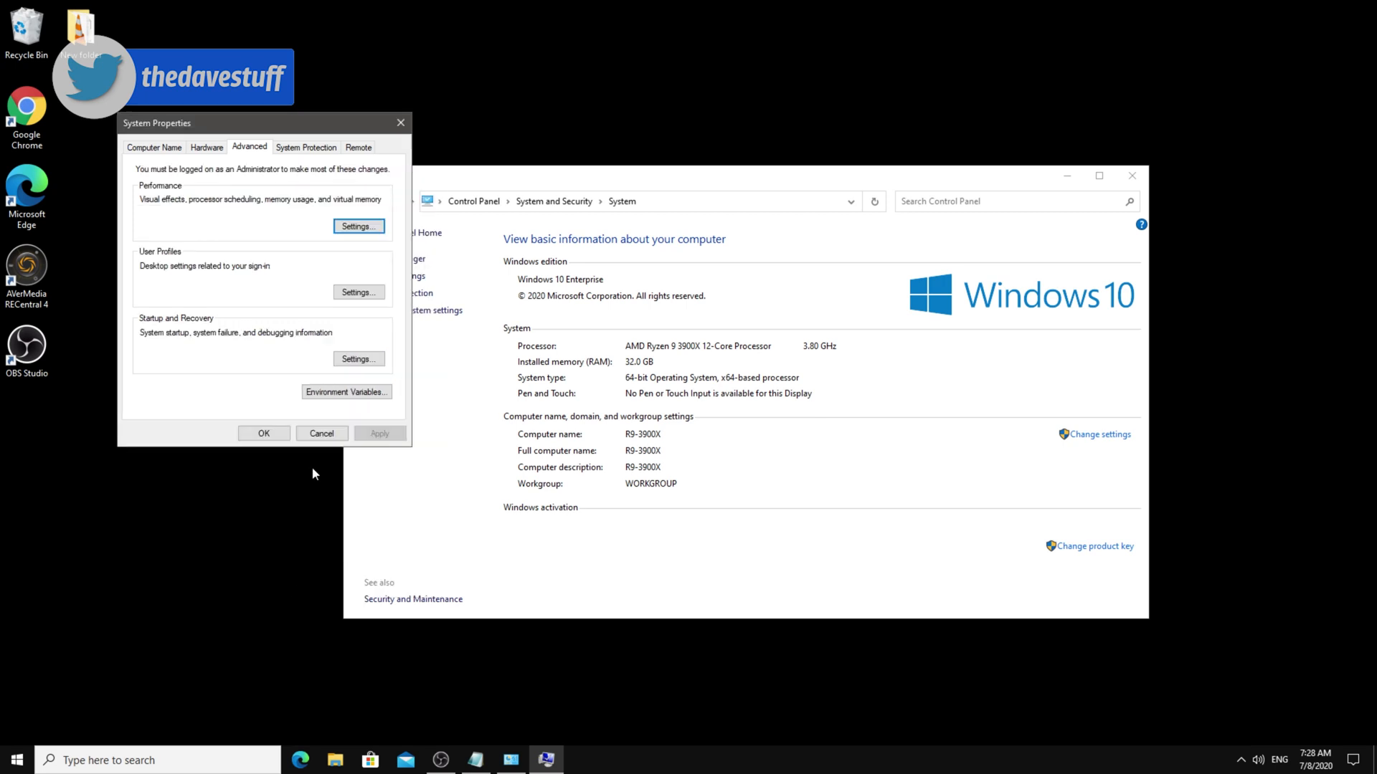
click(253, 435)
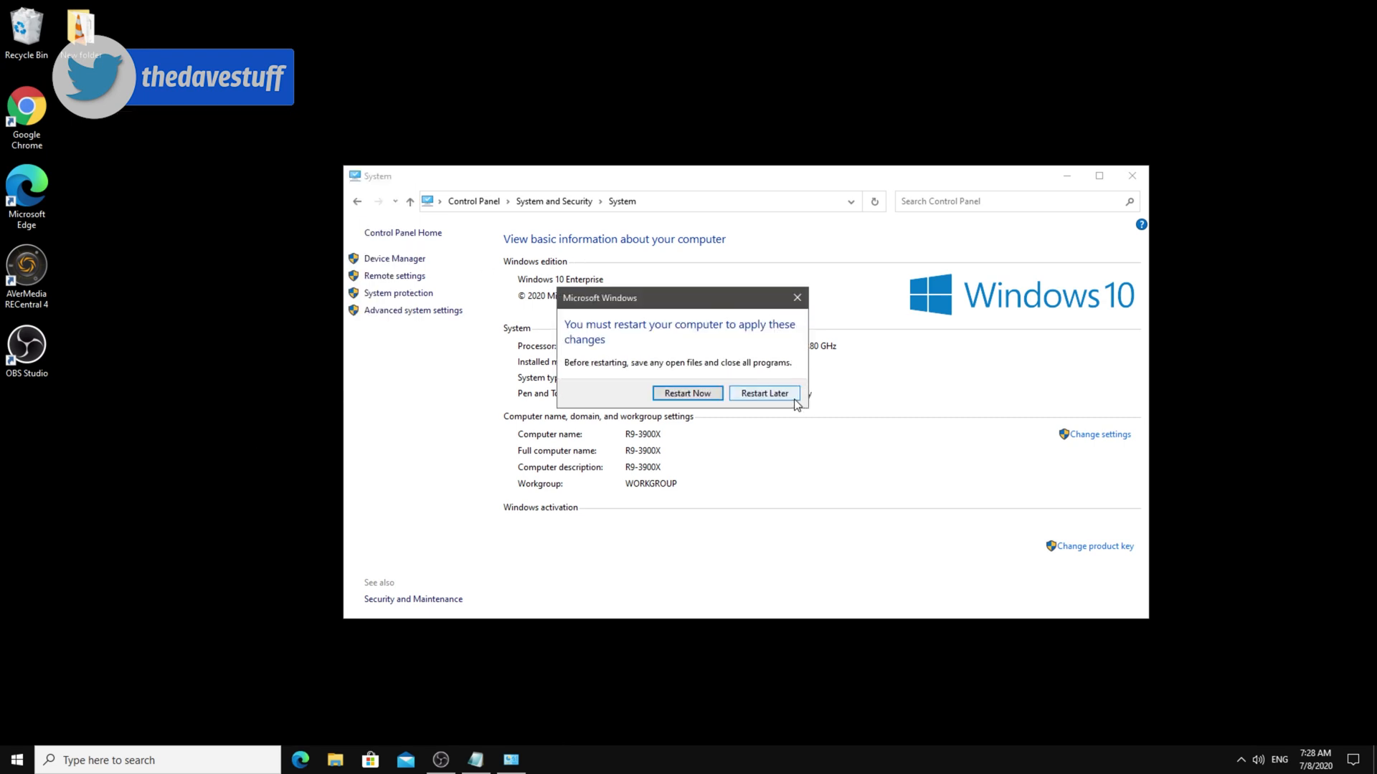
click(789, 399)
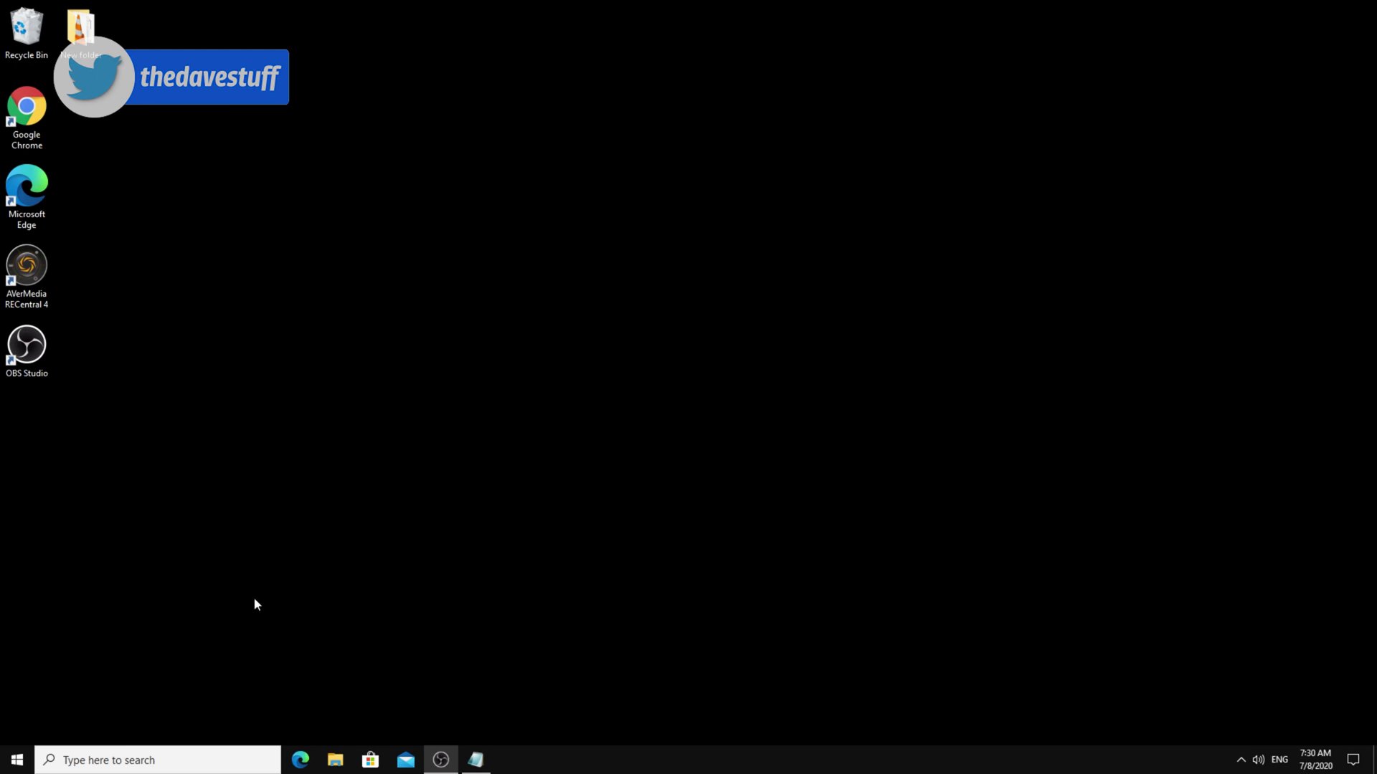
Open the Sound settings from the Hardware and Sound category of the Control Panel.
click(211, 764)
text(contr)
key(Return)
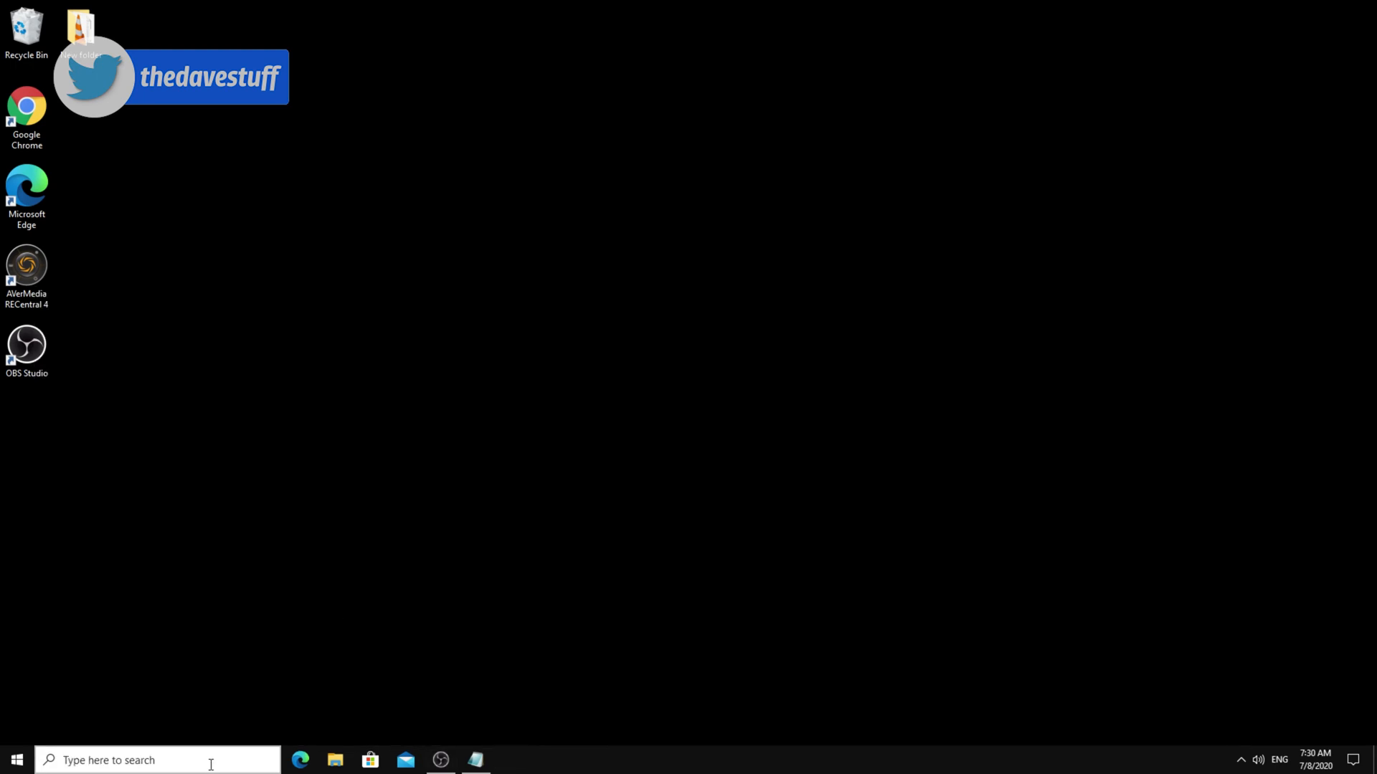
click(592, 372)
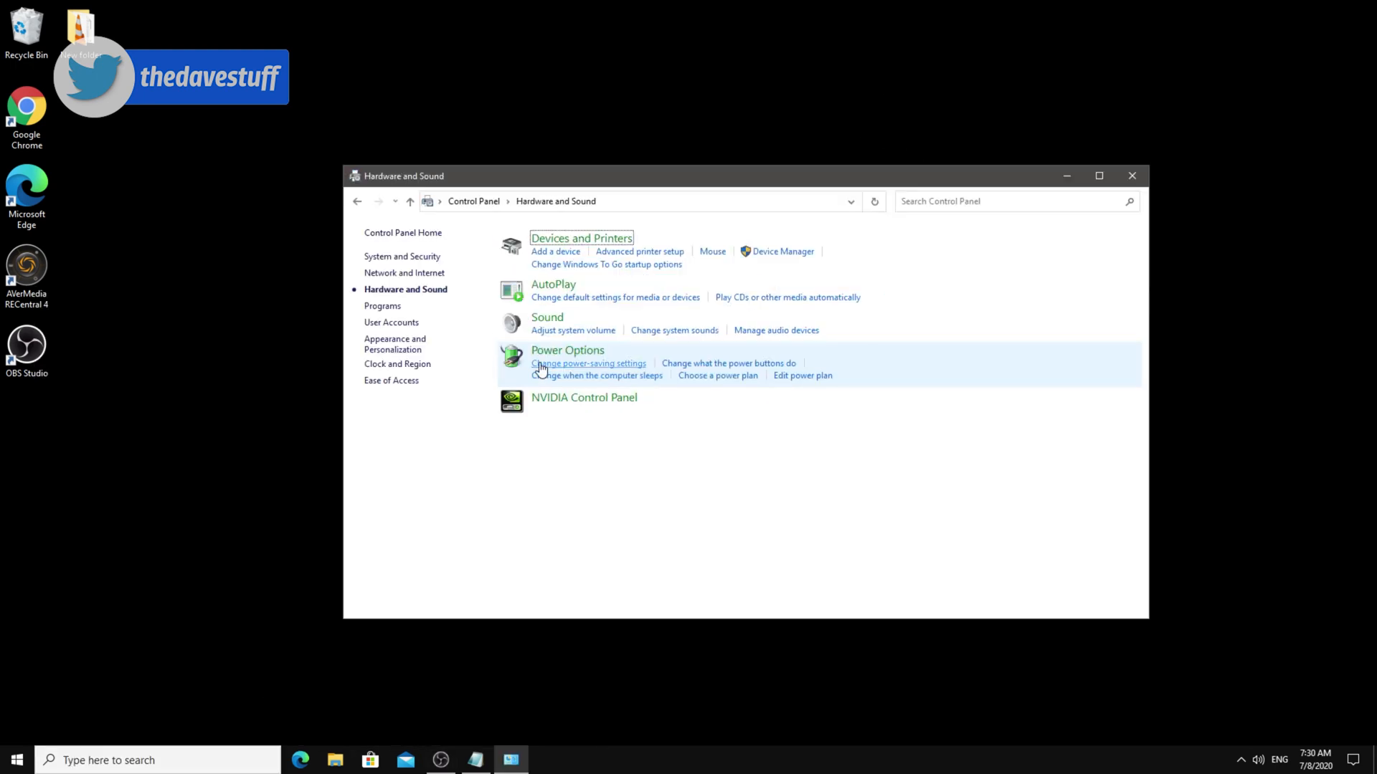
click(533, 318)
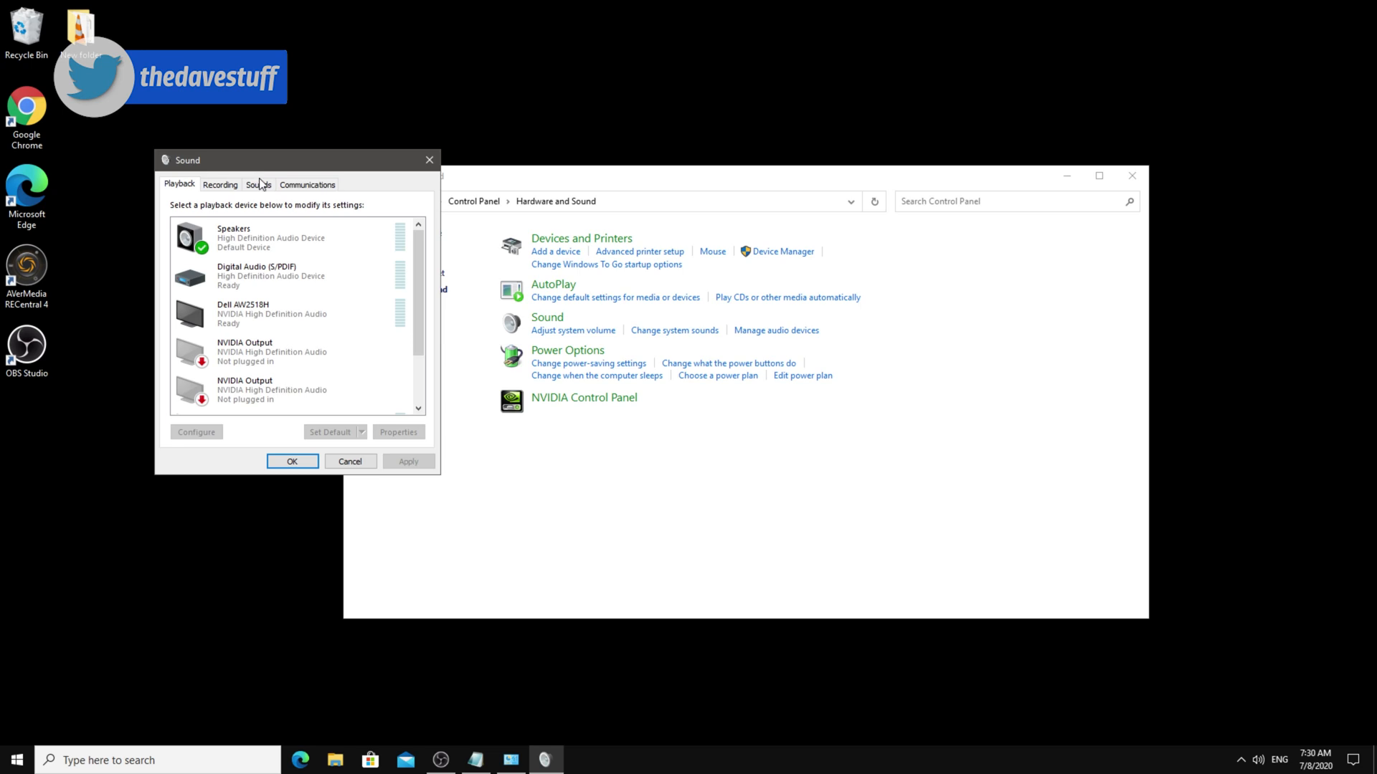
Set the Speakers' default format to 16 bit, 48000 Hz (DVD Quality) and disallow applications from taking exclusive control of the device.
click(225, 247)
click(398, 432)
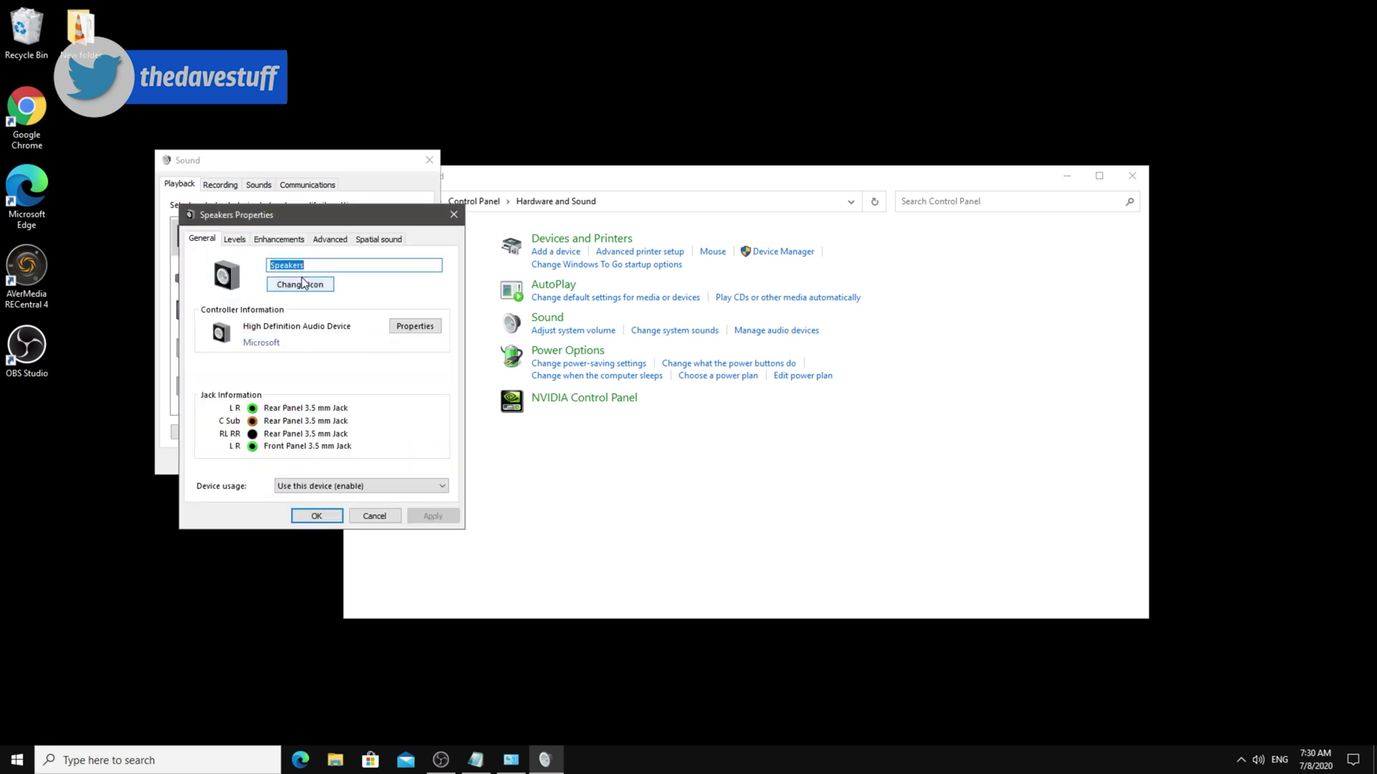
click(330, 239)
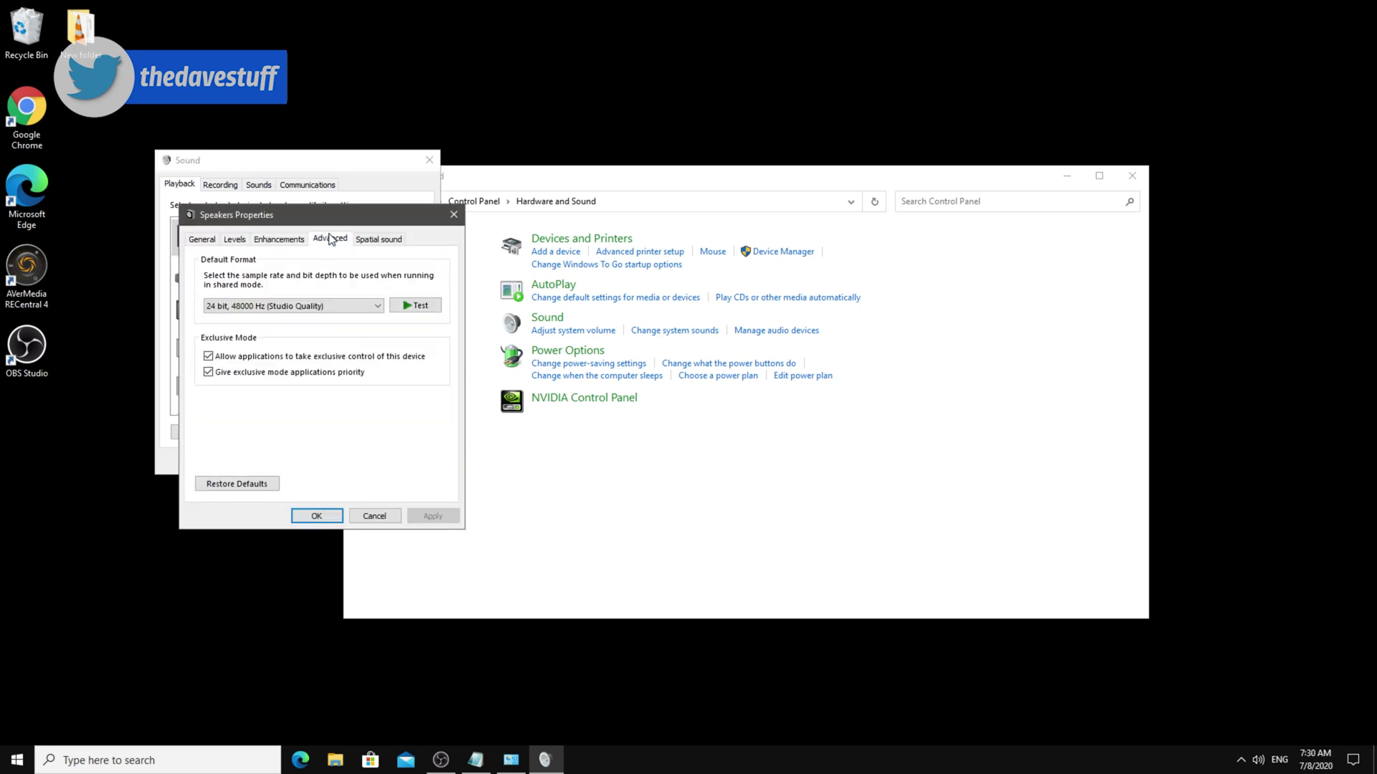
click(312, 306)
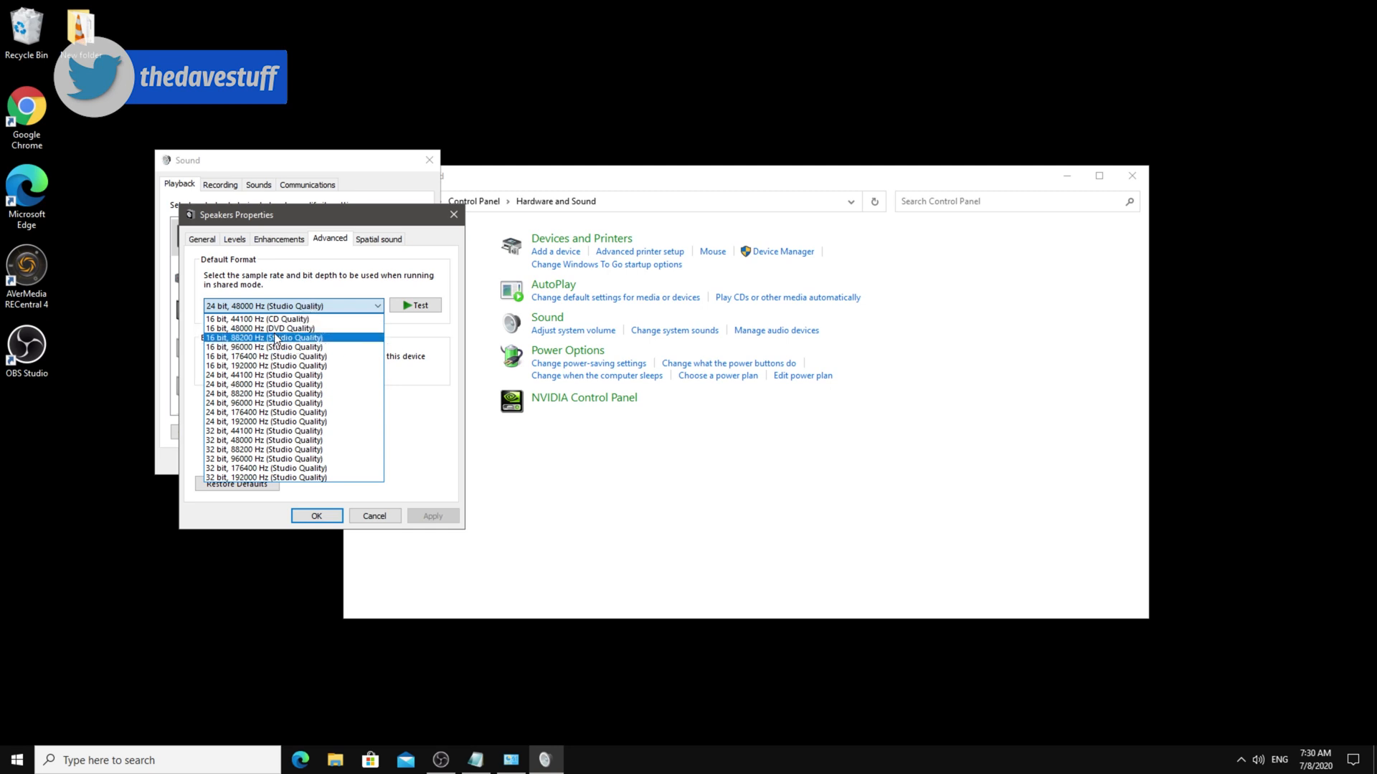
click(277, 328)
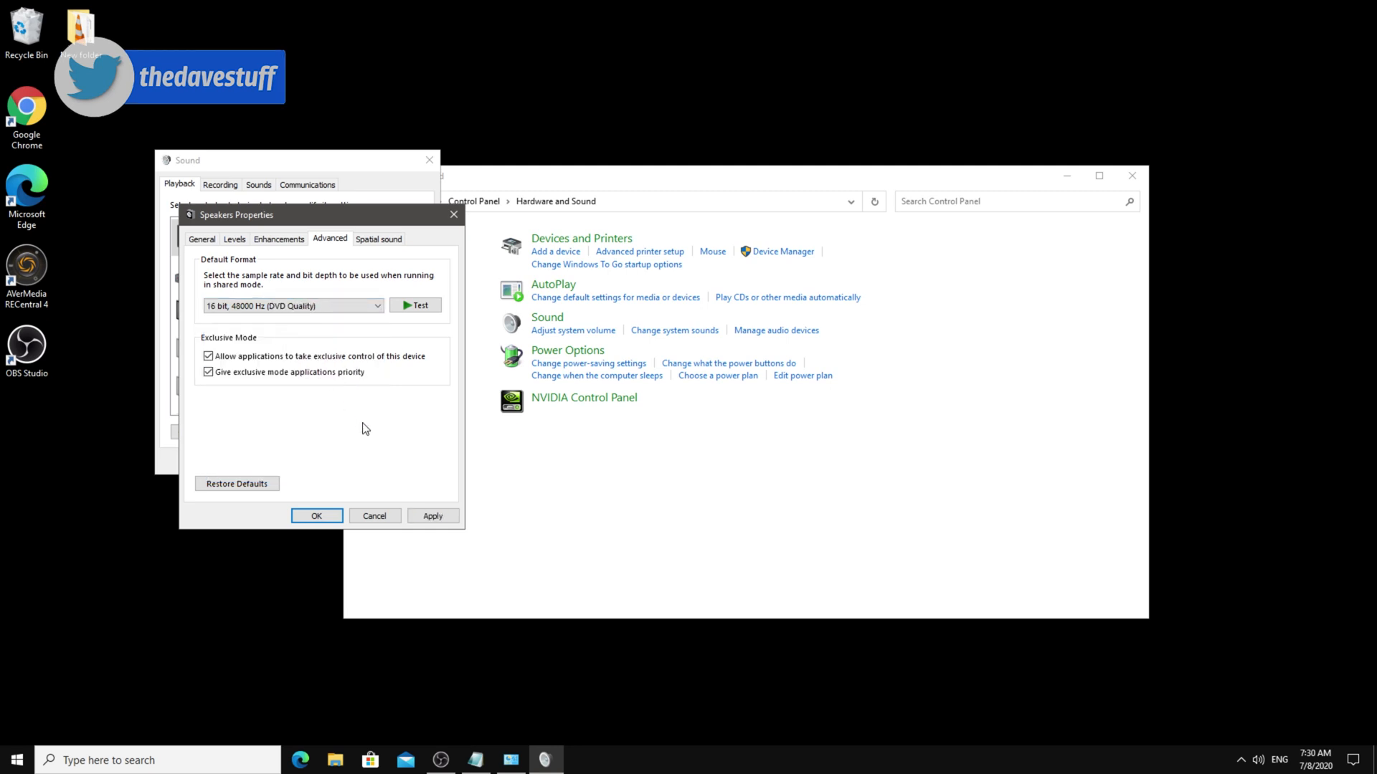
click(433, 515)
click(732, 433)
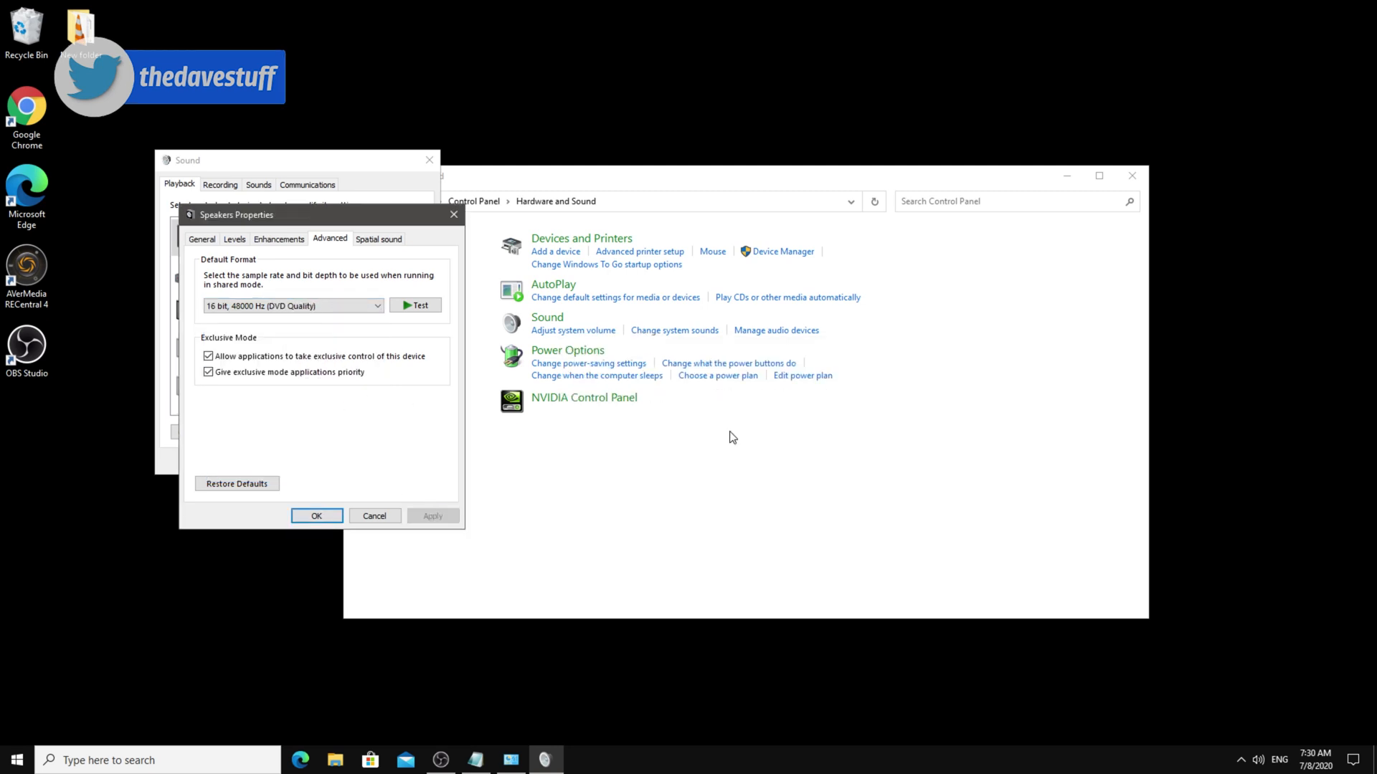
click(305, 359)
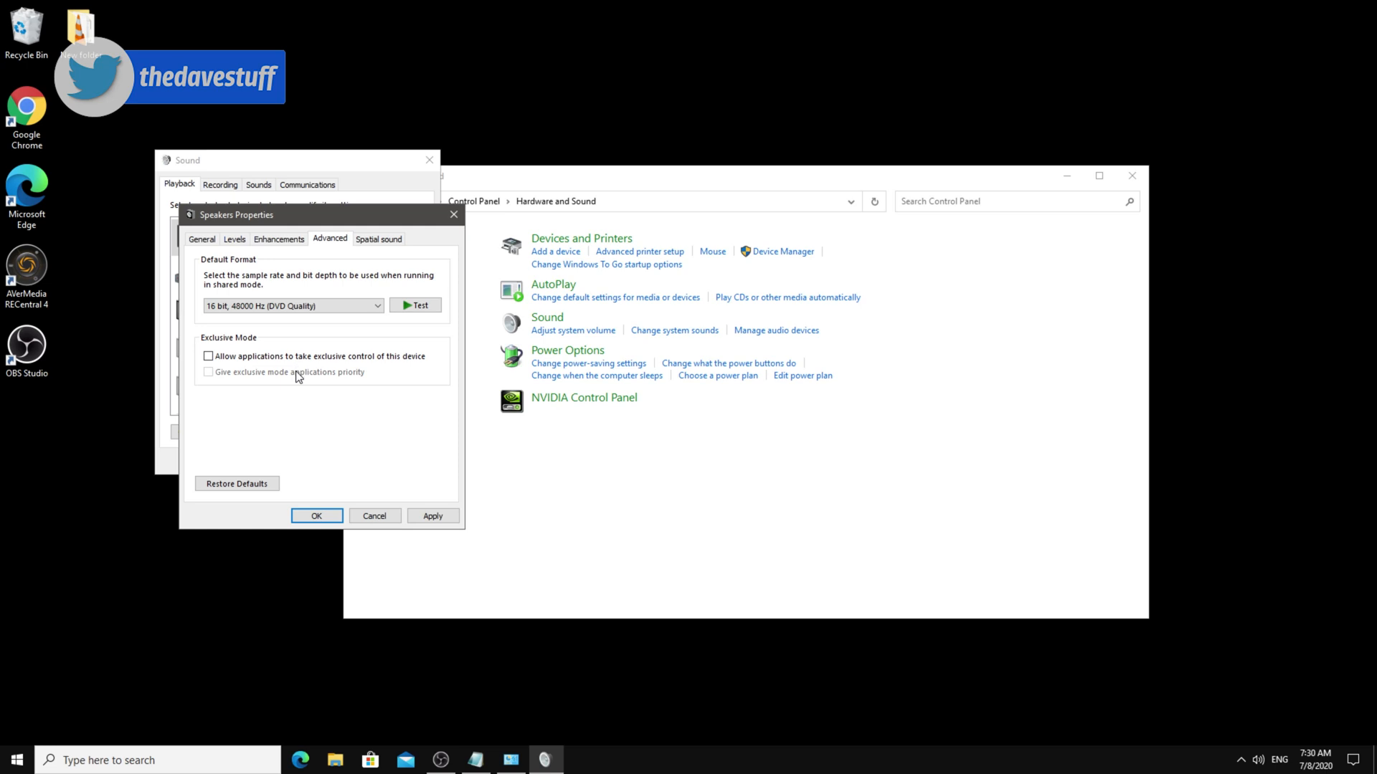
click(317, 516)
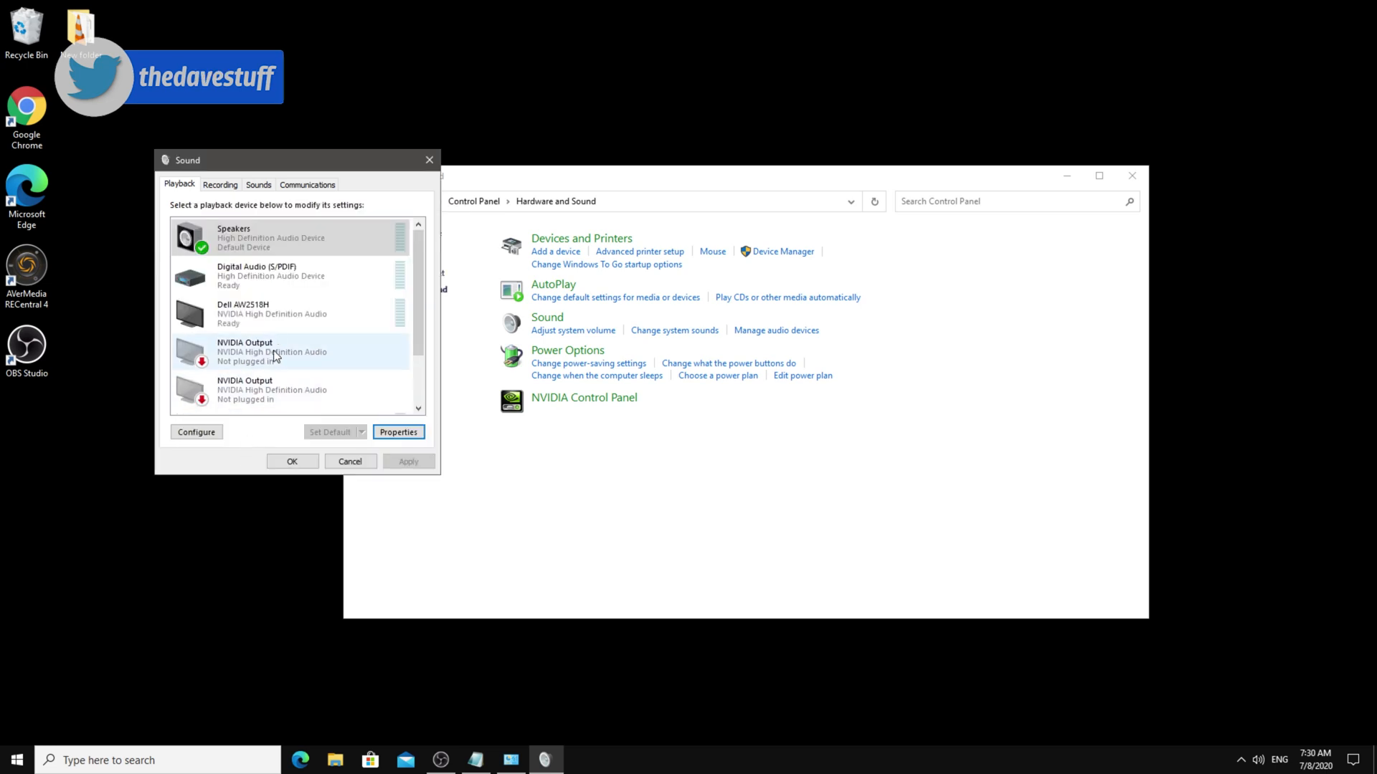
Disable the Digital Audio (S/PDIF) and Dell AW2518H playback devices.
click(276, 290)
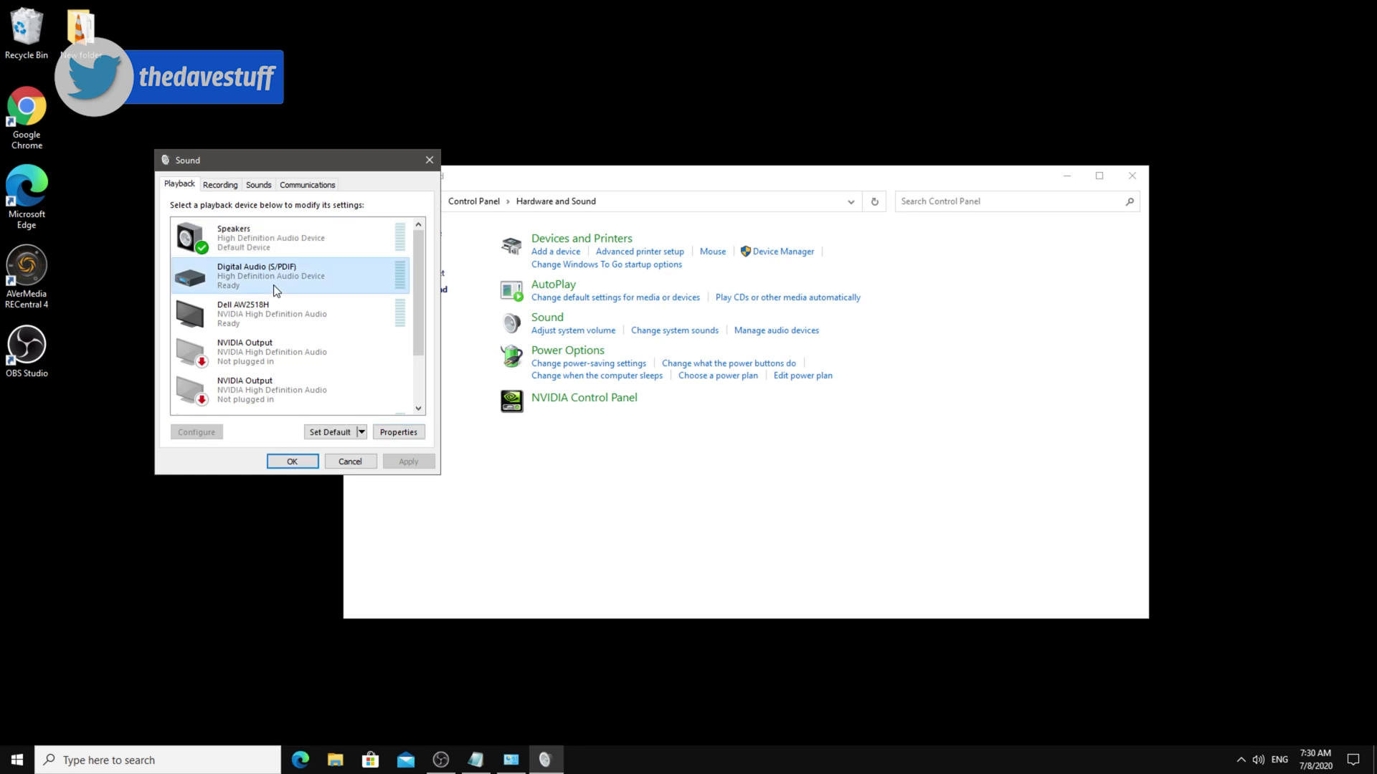
right_click(276, 290)
click(287, 308)
right_click(264, 317)
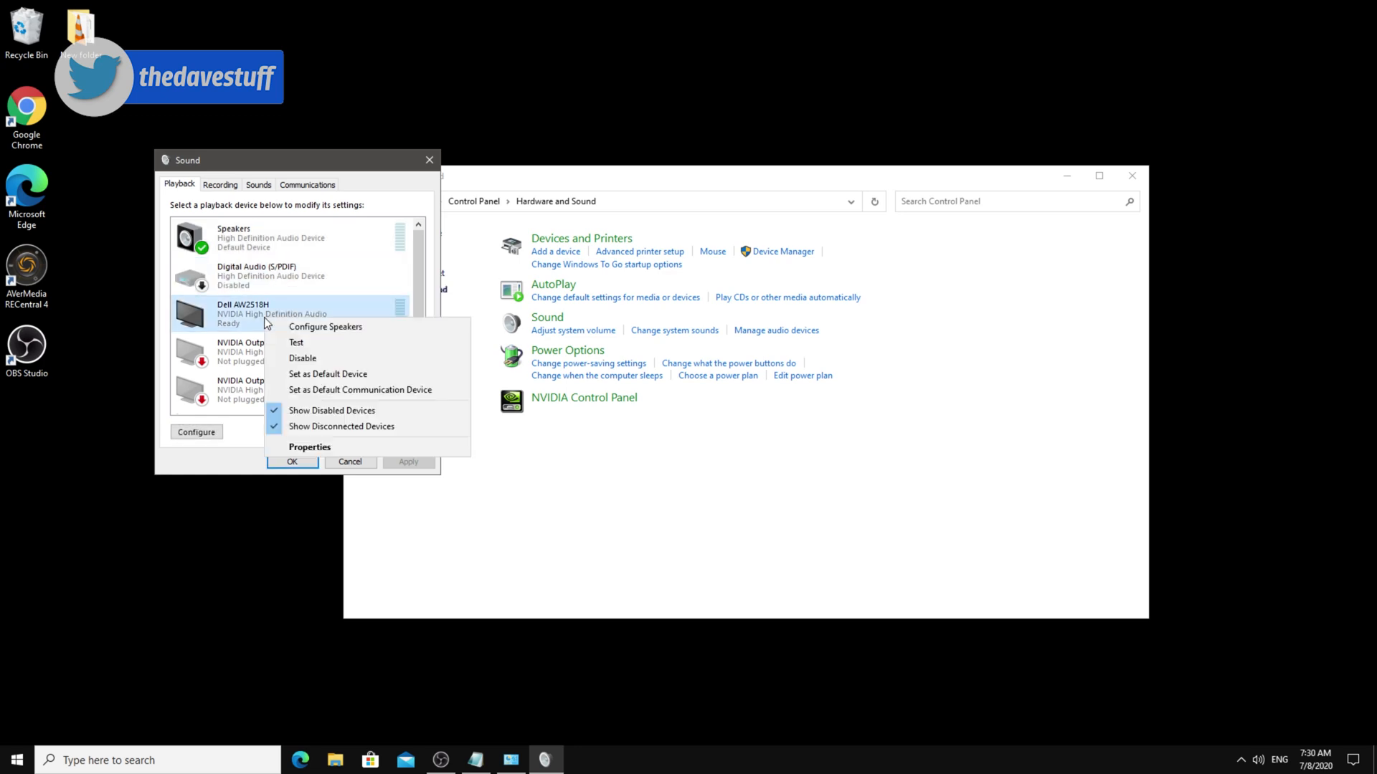
click(295, 358)
Disable both unplugged NVIDIA Output playback devices and the ZOWIE XL LCD device.
right_click(249, 355)
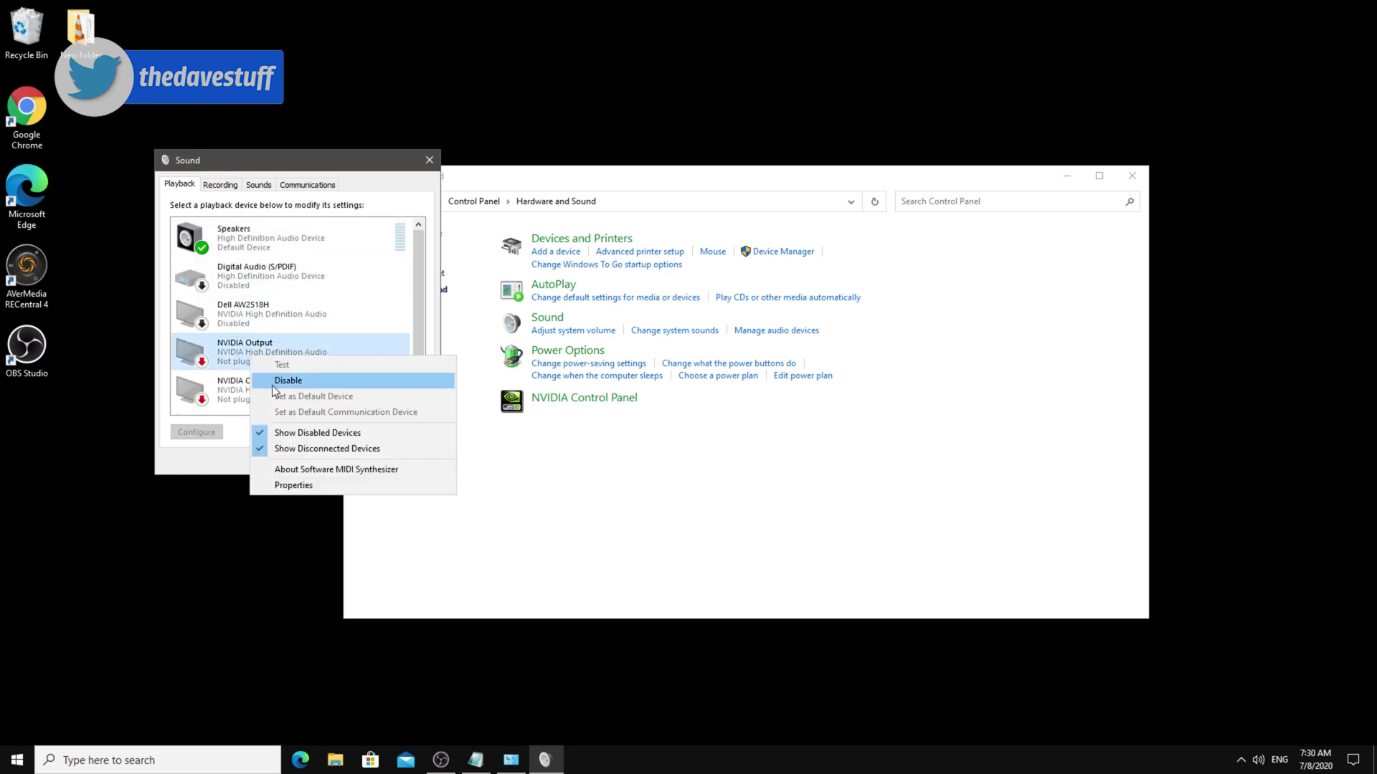
click(273, 385)
right_click(251, 376)
click(276, 400)
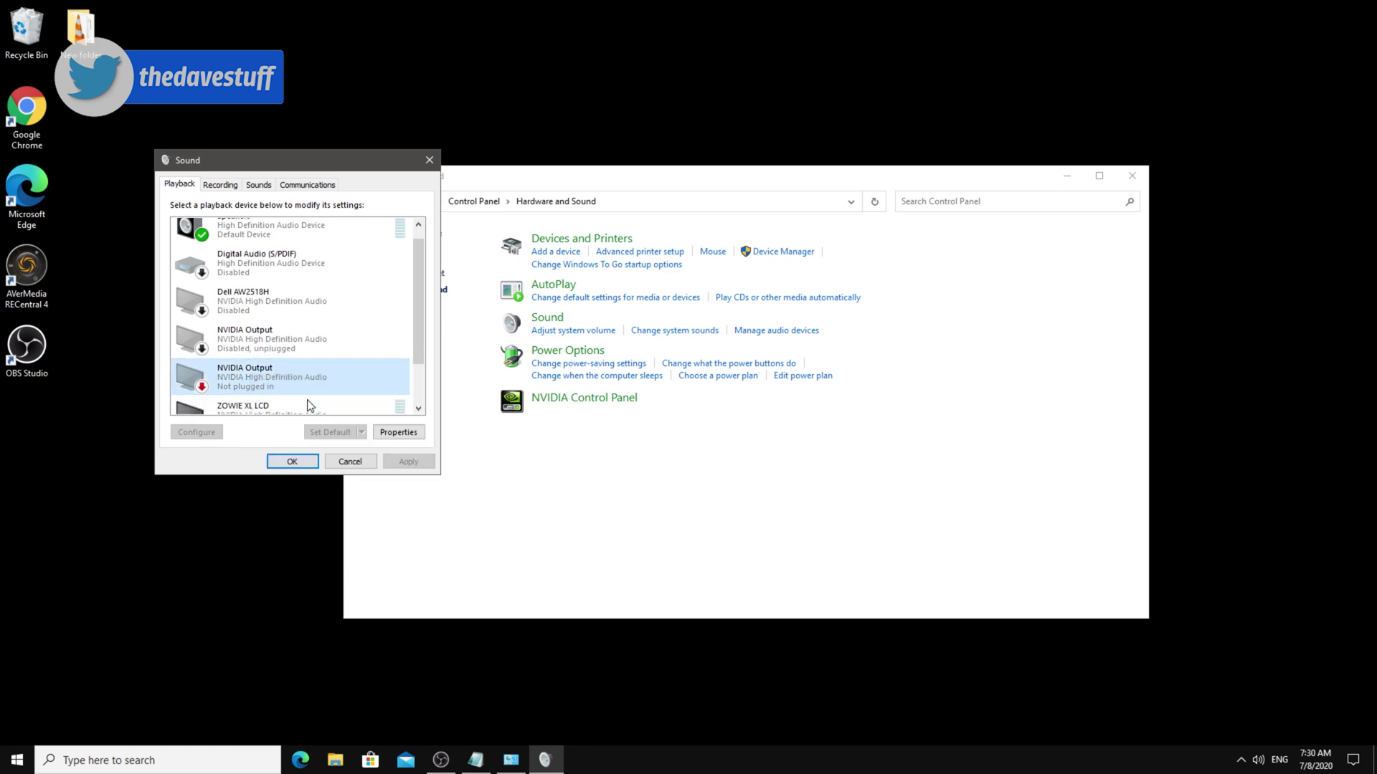
click(285, 412)
right_click(285, 412)
click(321, 441)
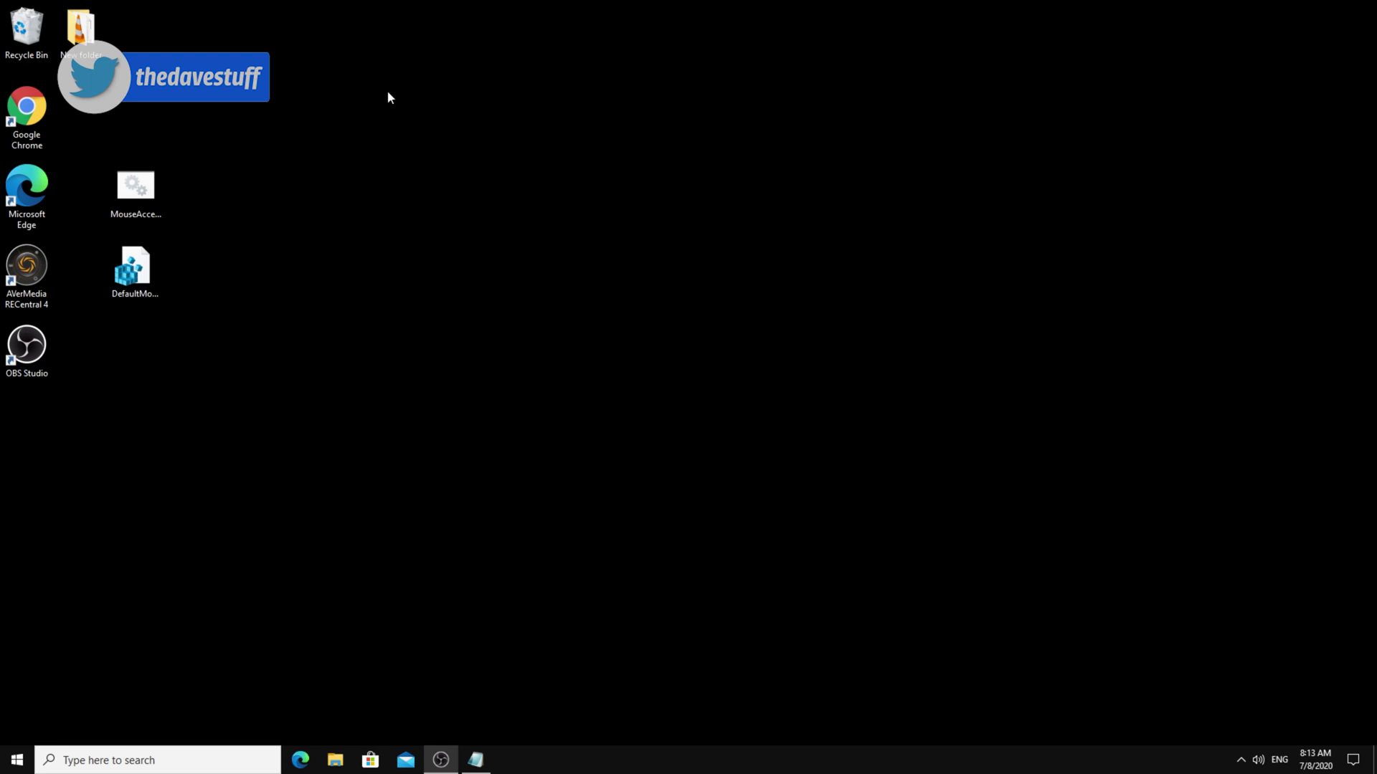
Run the zero mouse acceleration script on the desktop as administrator and let it continue past its opening notice.
click(125, 208)
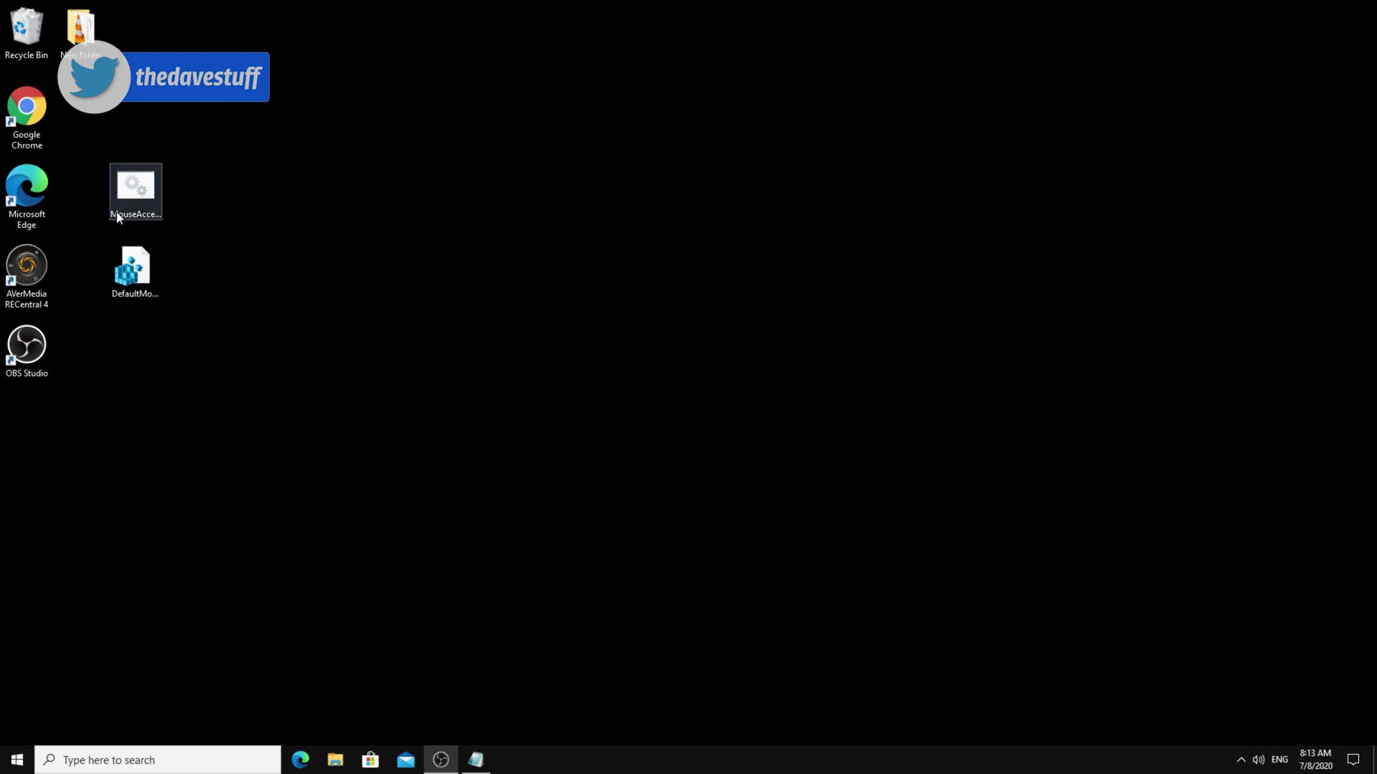
right_click(117, 209)
click(191, 273)
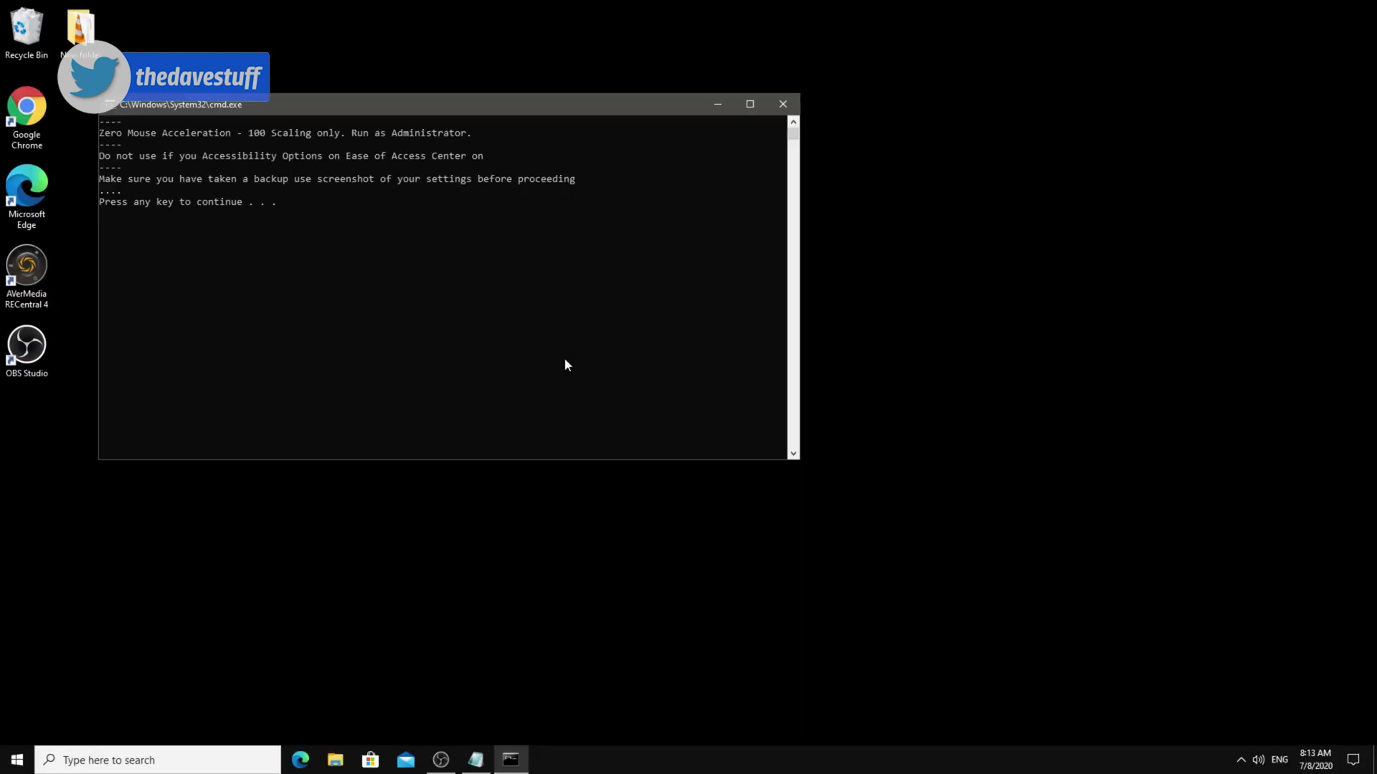
key(Return)
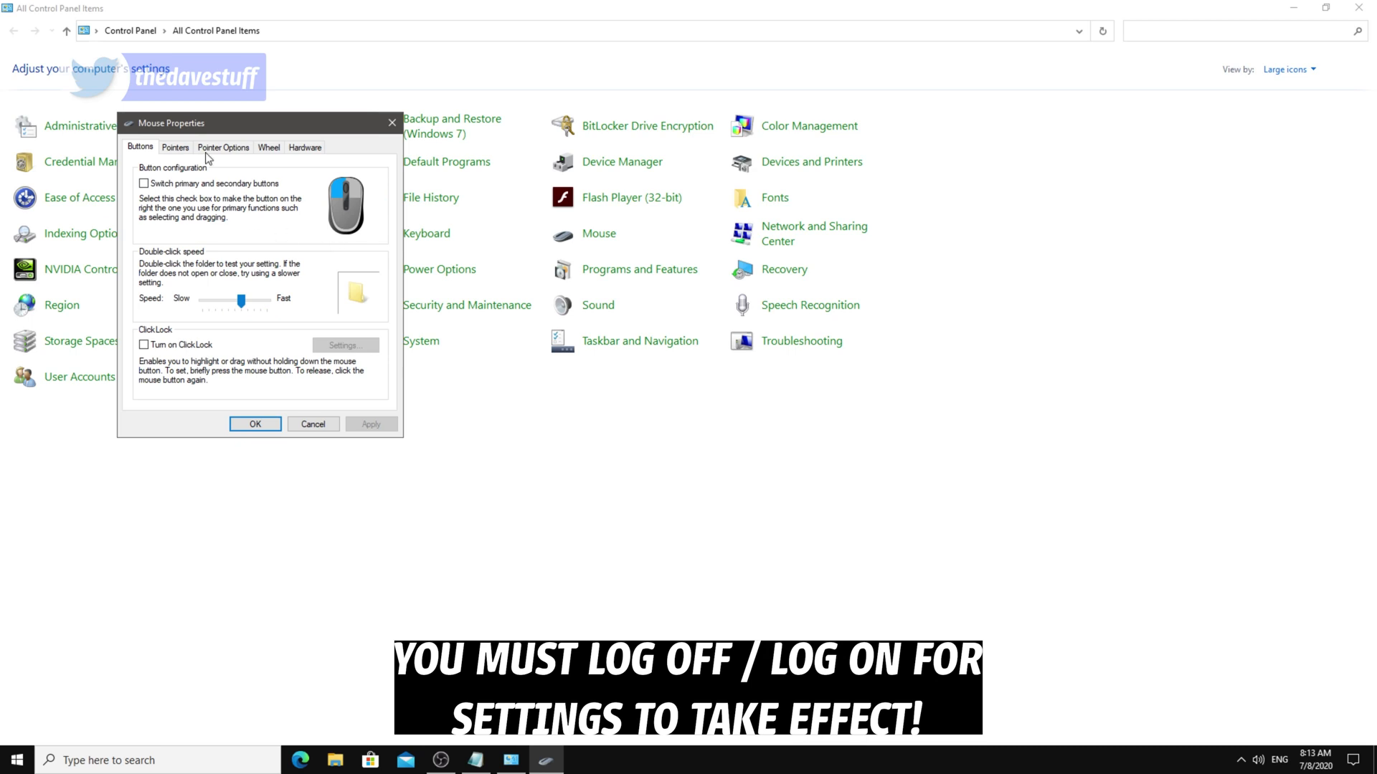
Check the pointer speed and precision options in Mouse Properties, then cancel the dialog and close the Control Panel.
click(207, 151)
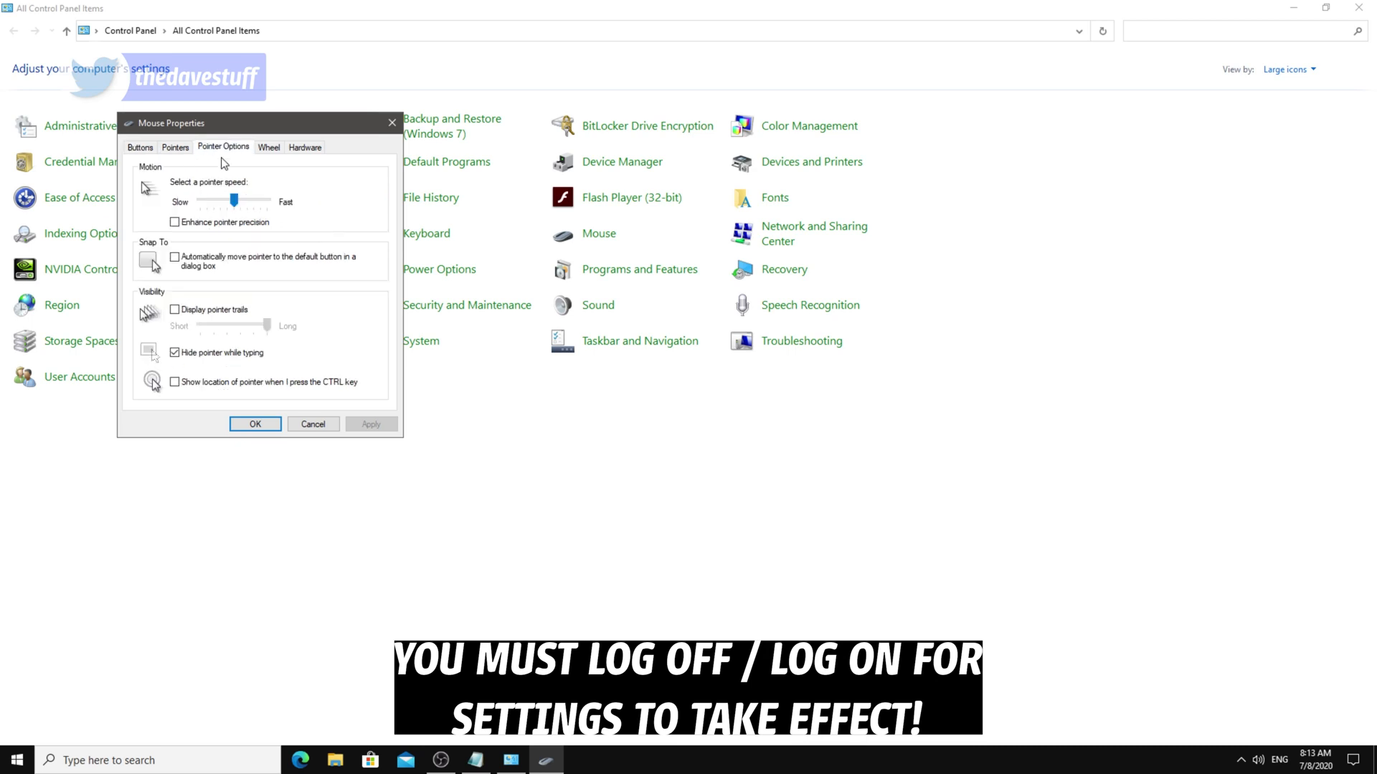
click(316, 423)
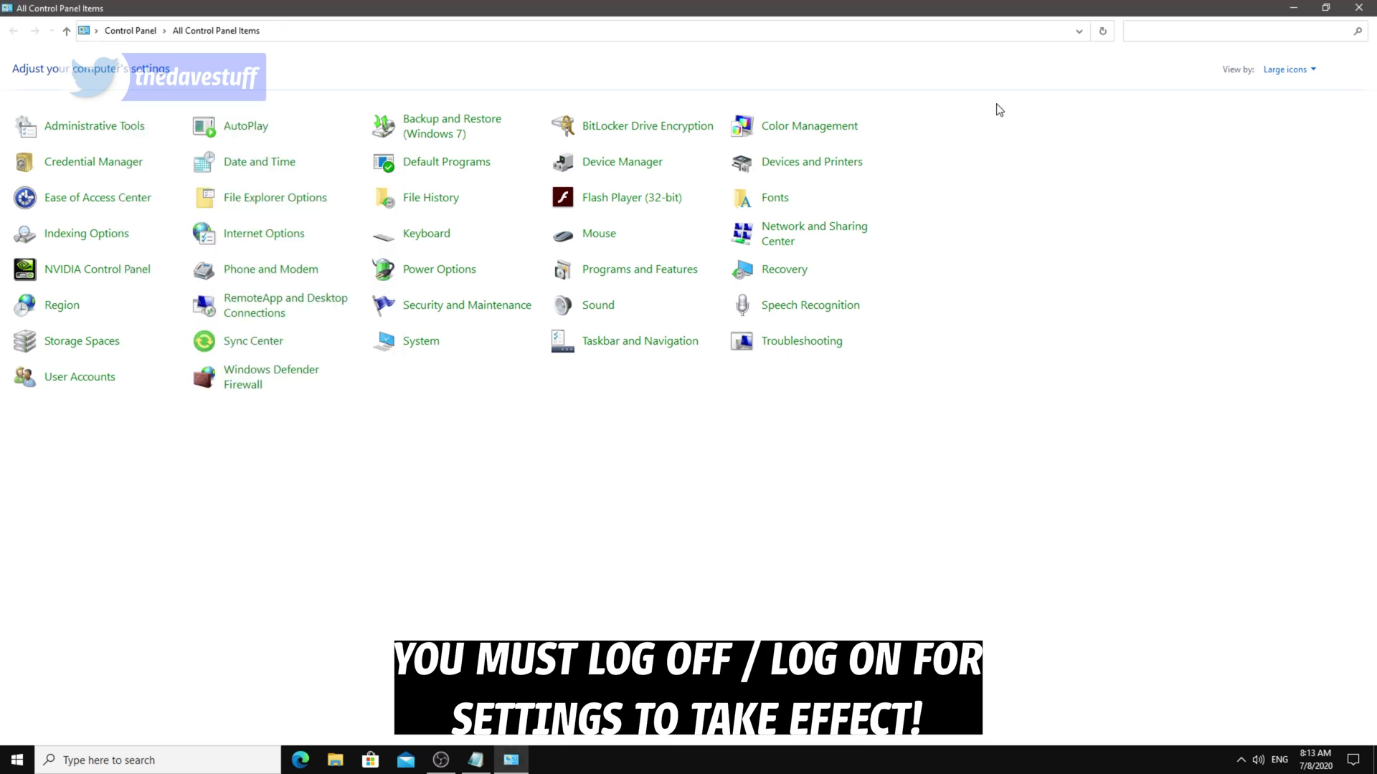
click(1358, 7)
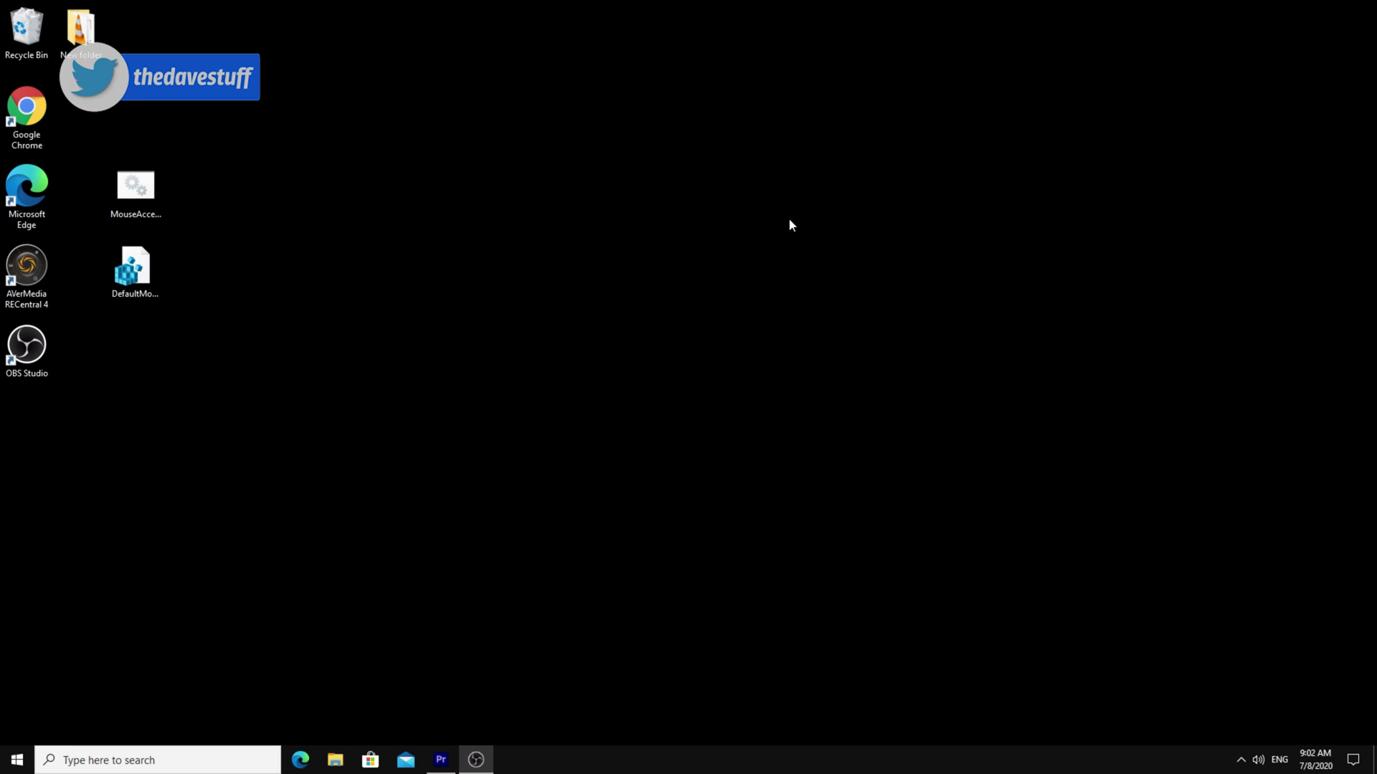
Open the Gaming category of Windows Settings.
click(17, 760)
click(2, 699)
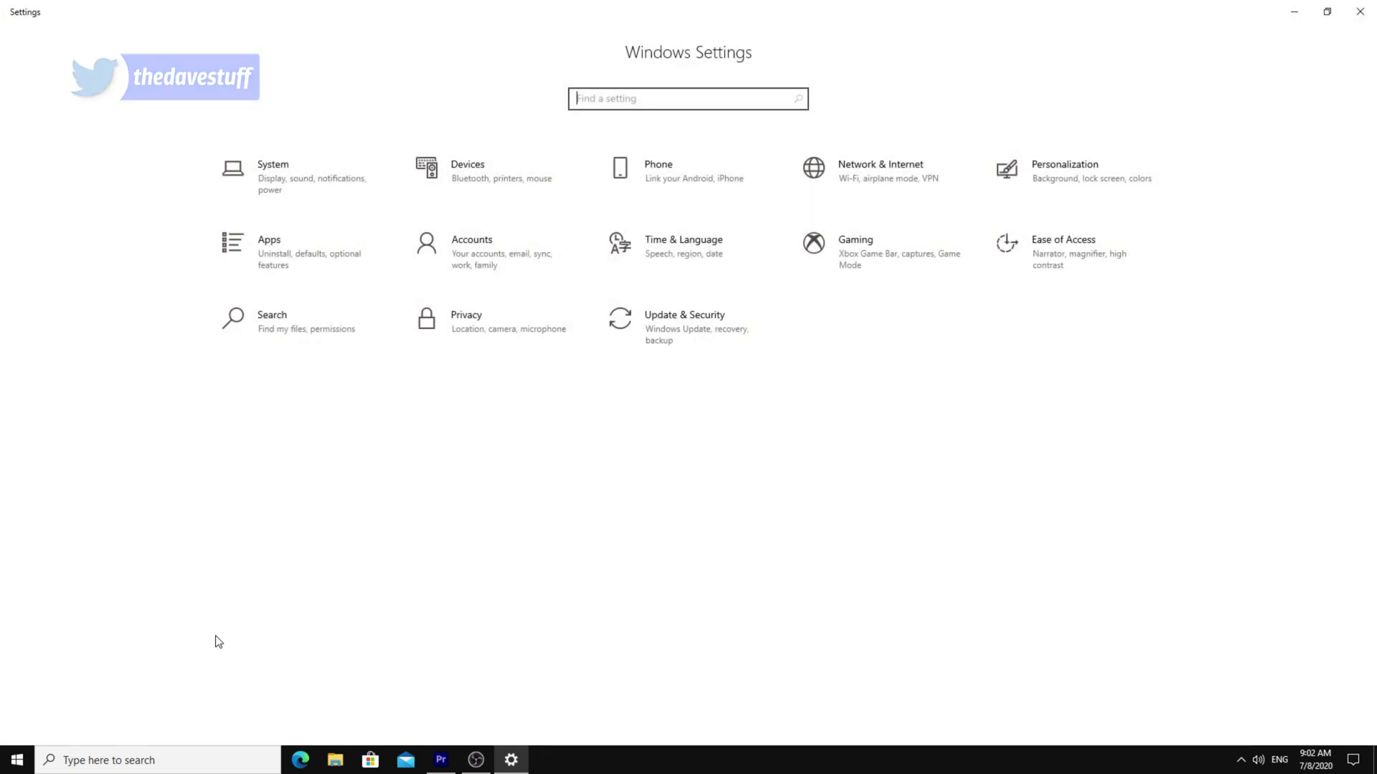
click(906, 236)
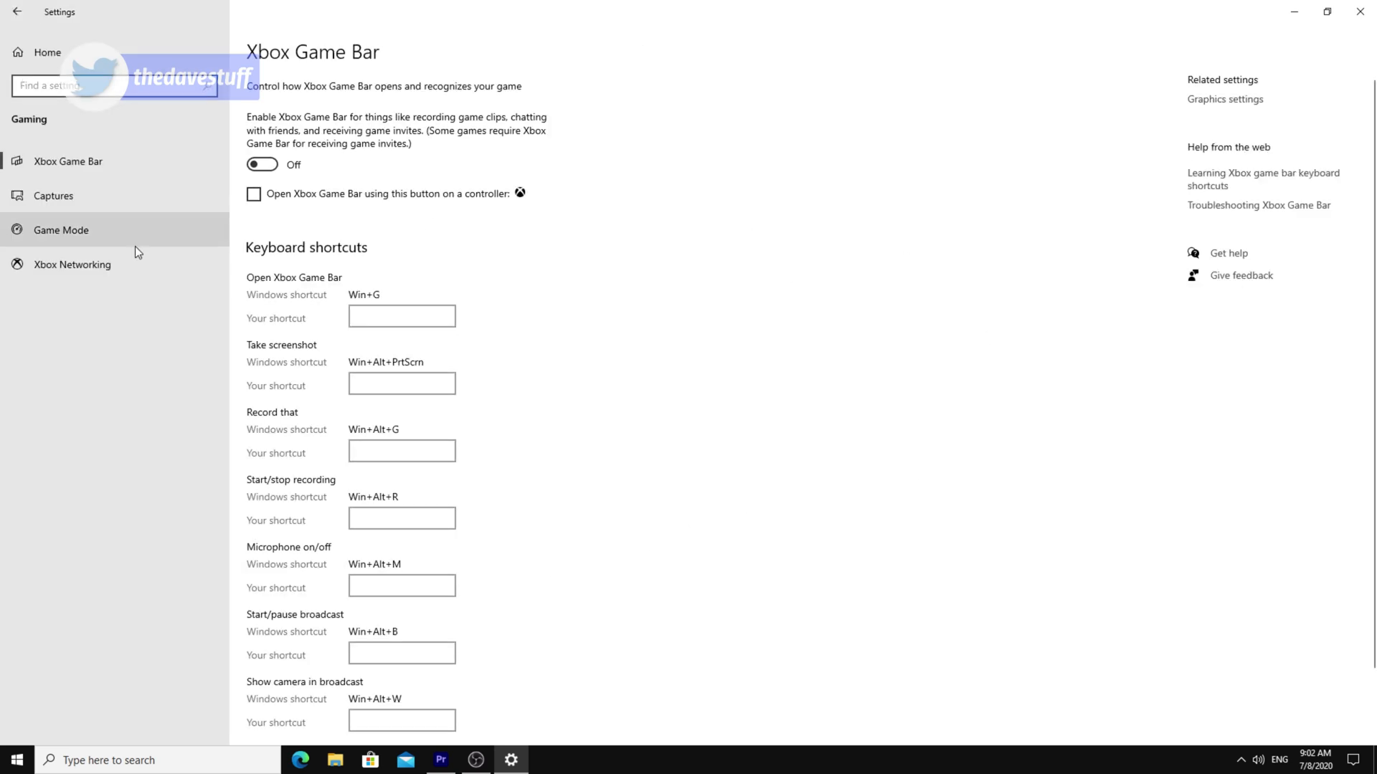